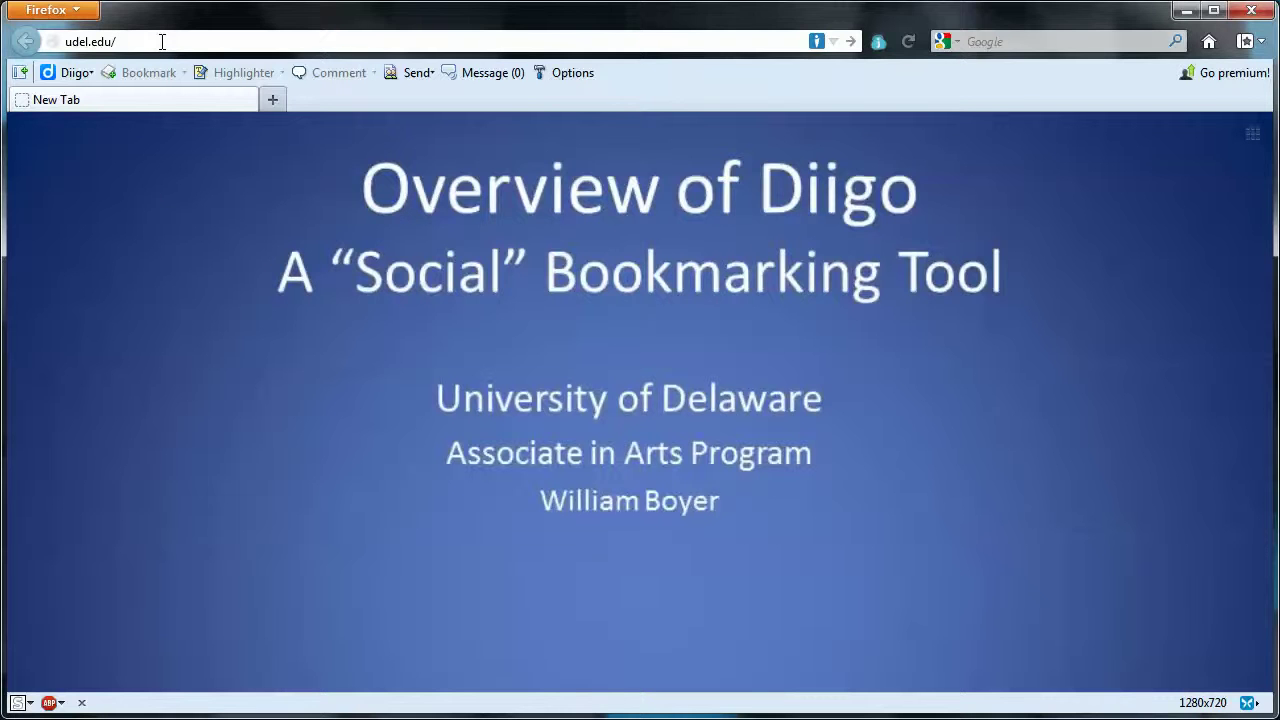
- Load udel.edu and save it to Diigo as the bookmark 'Welcome to the University of Delaware'
key("BackSpace")
key("Return")
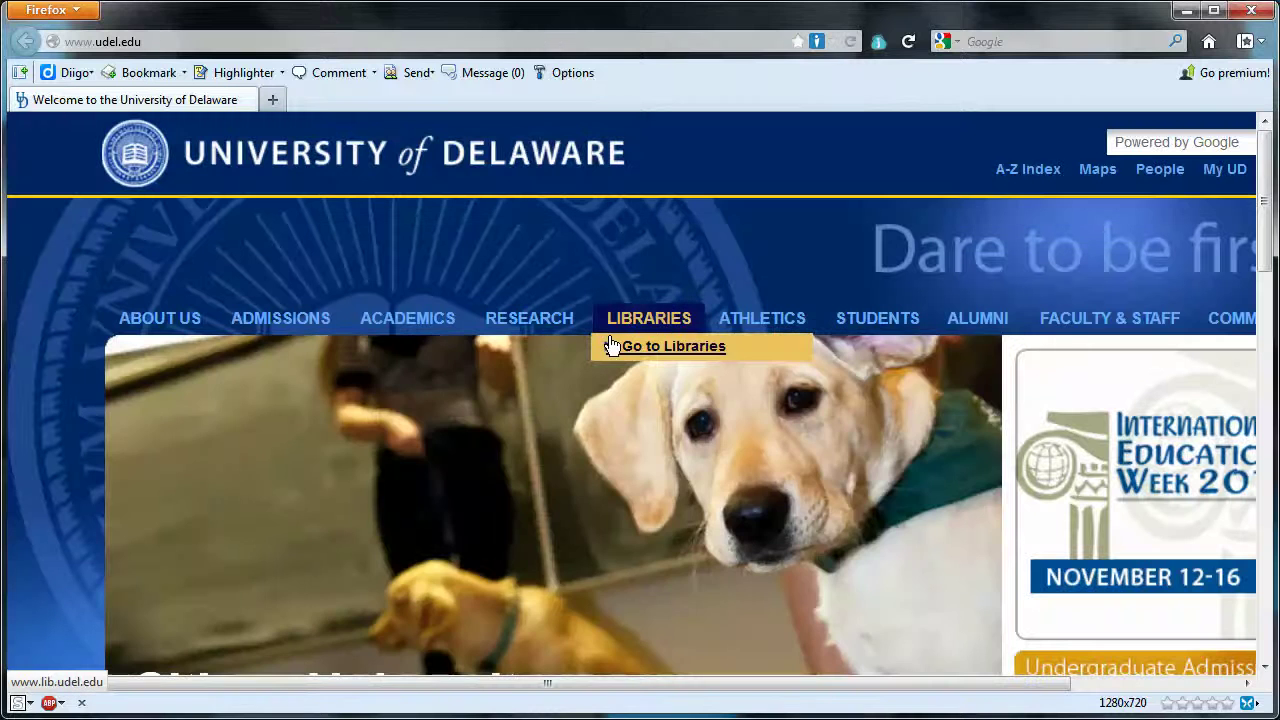
left_click(147, 76)
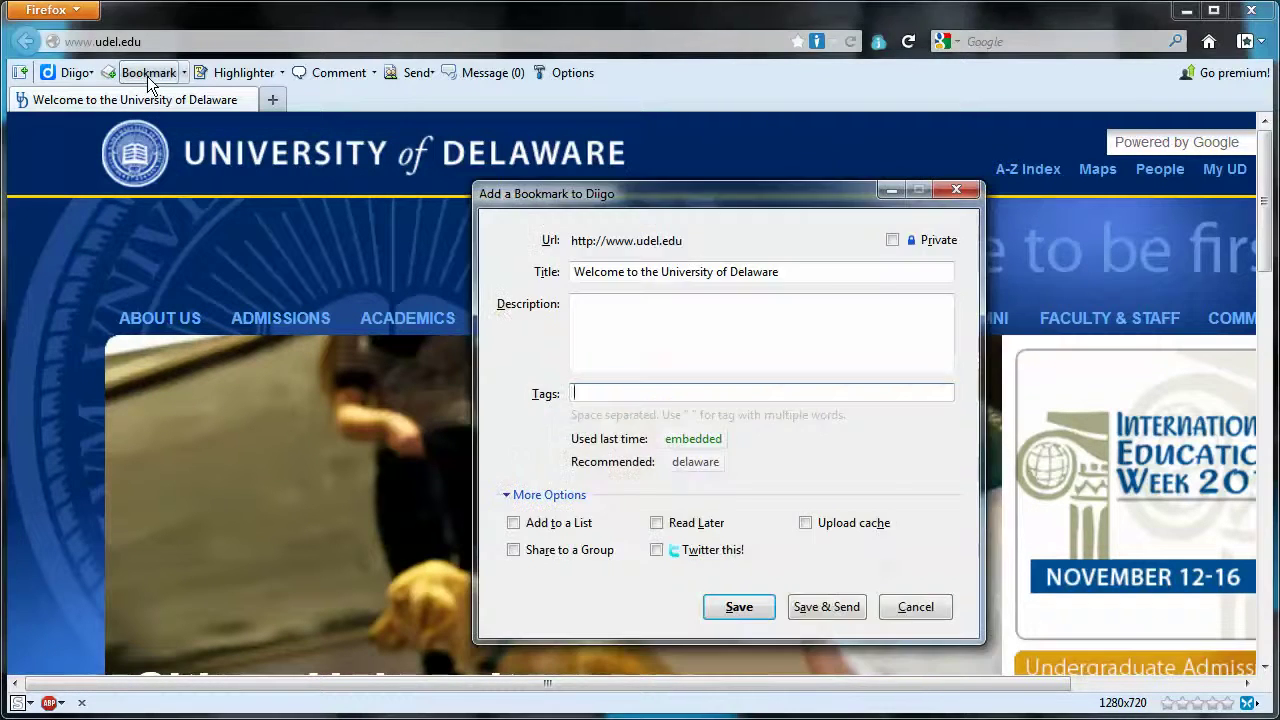
left_click(739, 607)
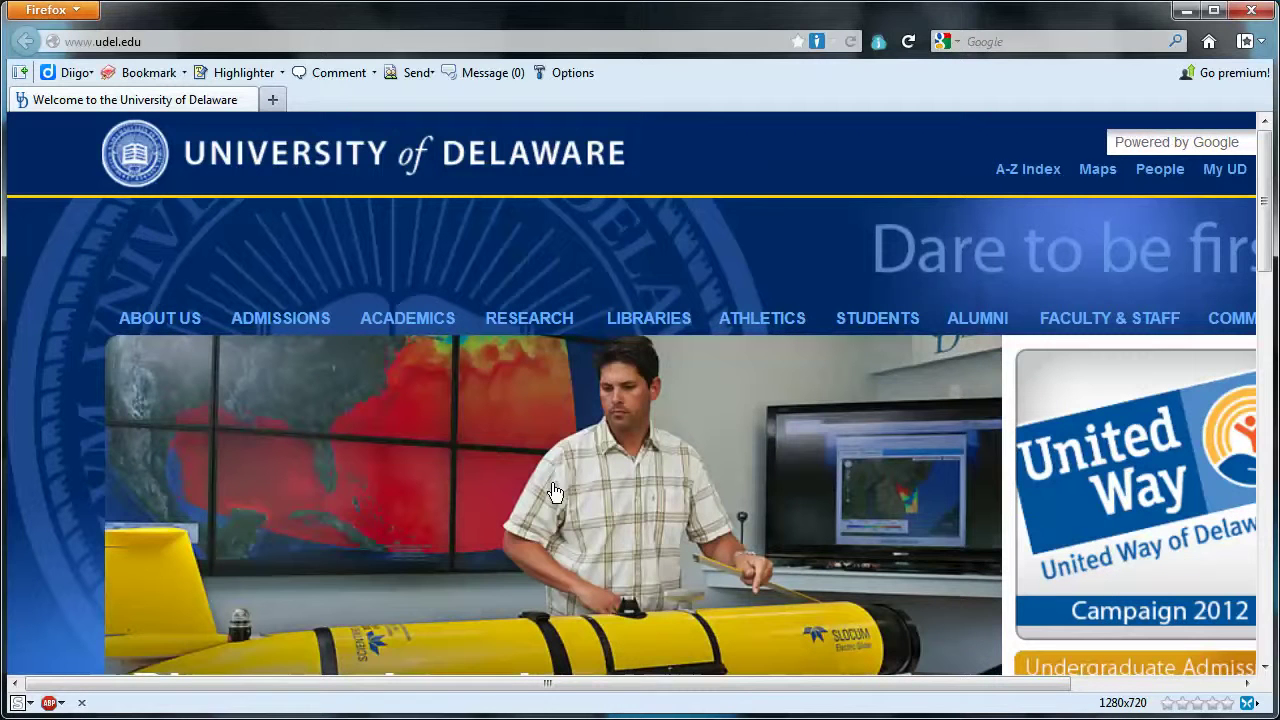
left_click(79, 71)
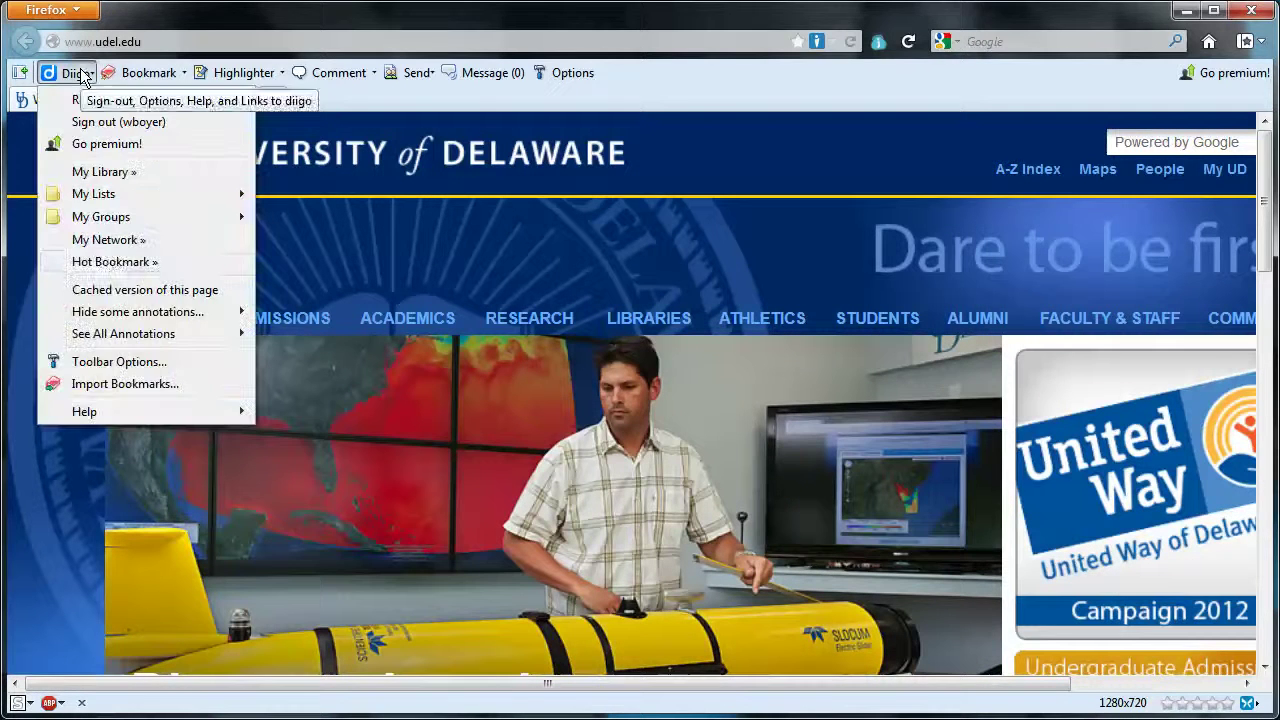
- Open My Library, where the University of Delaware bookmark appears first
left_click(120, 173)
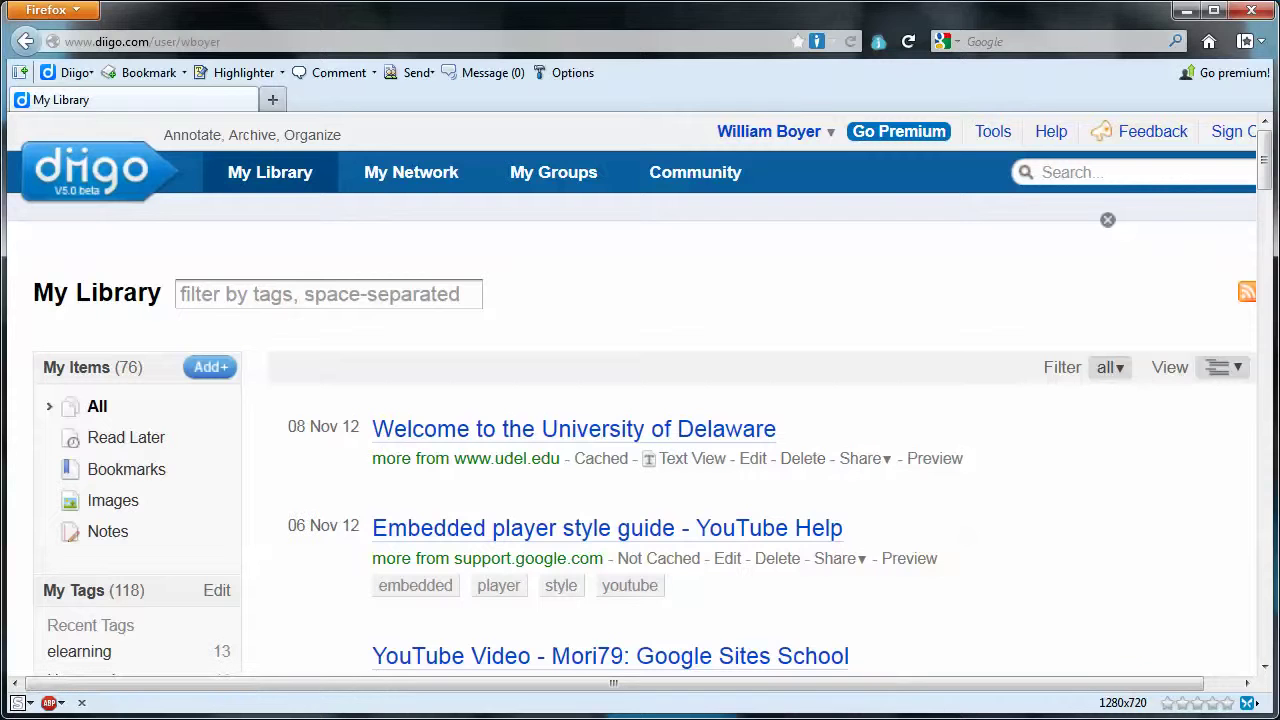
- Edit the University of Delaware bookmark to share it with the UDAADiggo group
left_click(753, 460)
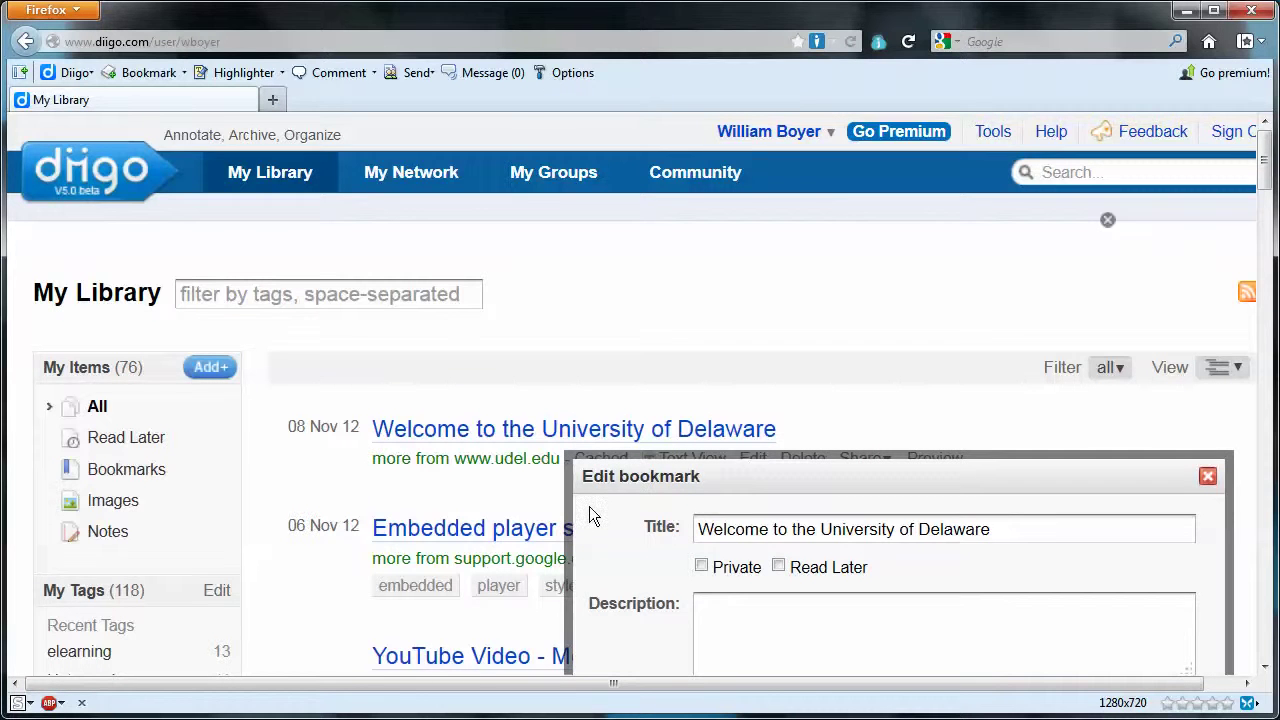
scroll(590, 514, "down", 5)
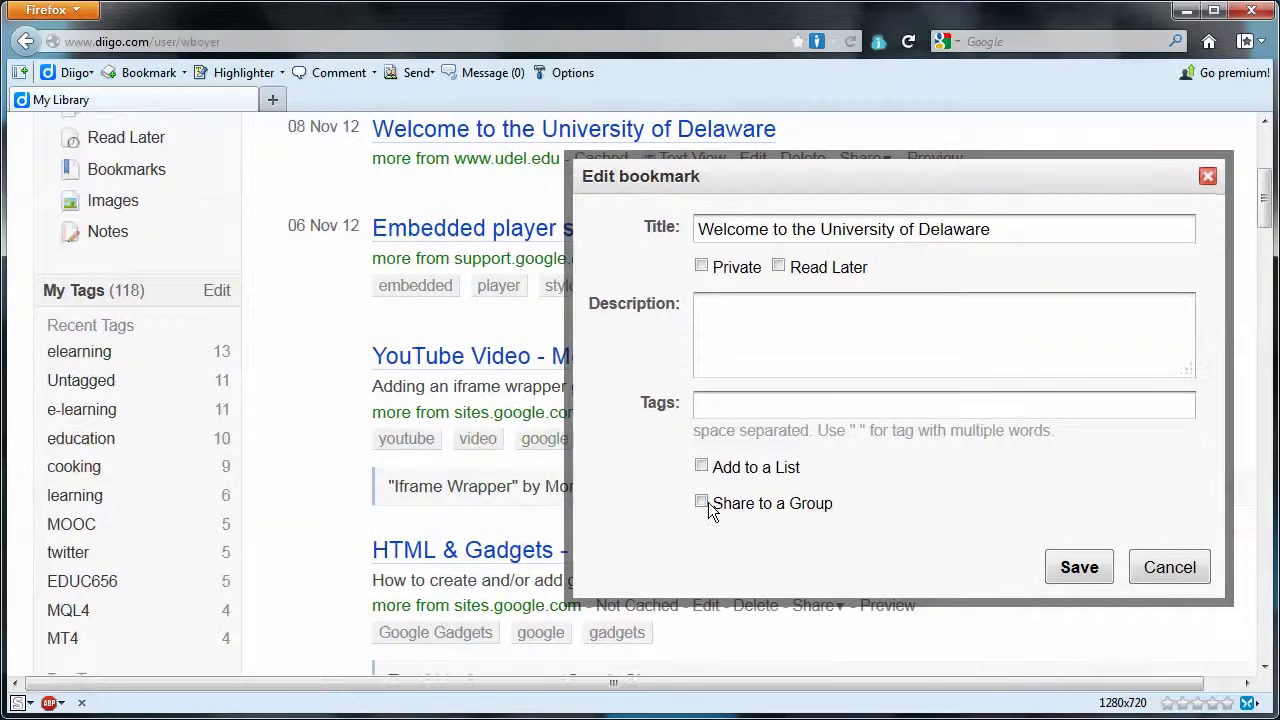
left_click(702, 503)
left_click(805, 536)
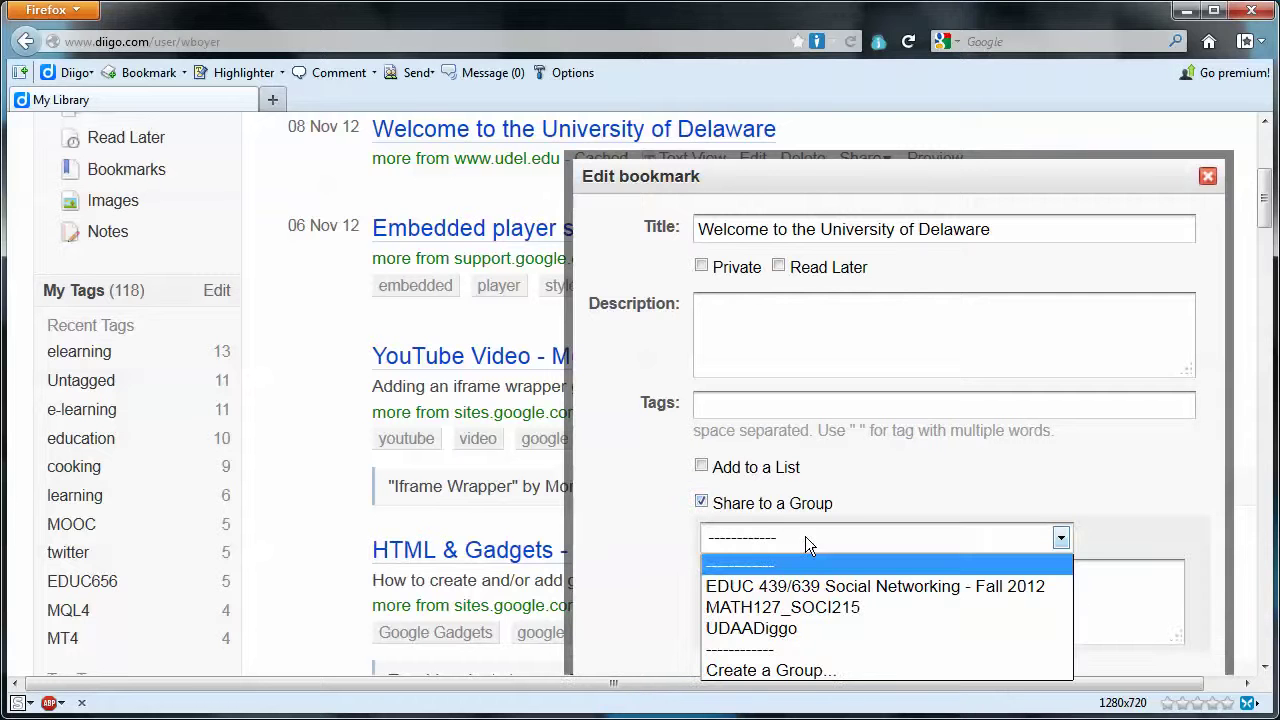
left_click(780, 624)
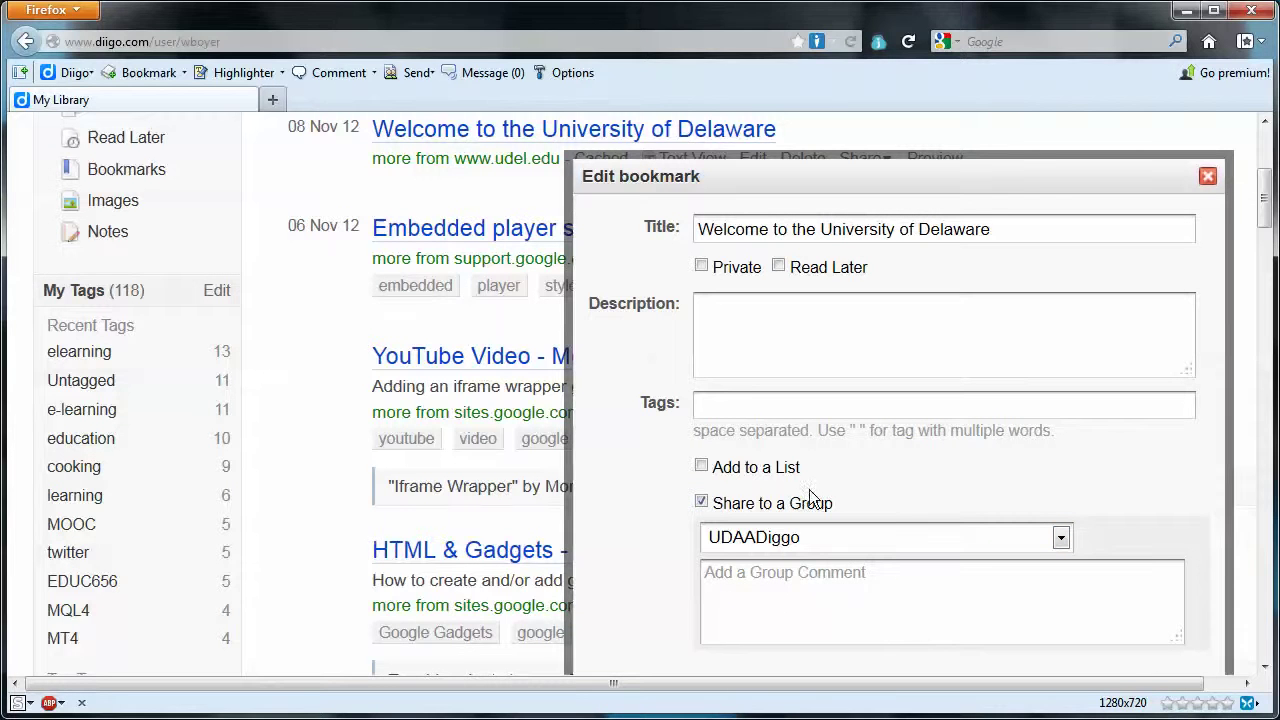
scroll(649, 534, "down", 3)
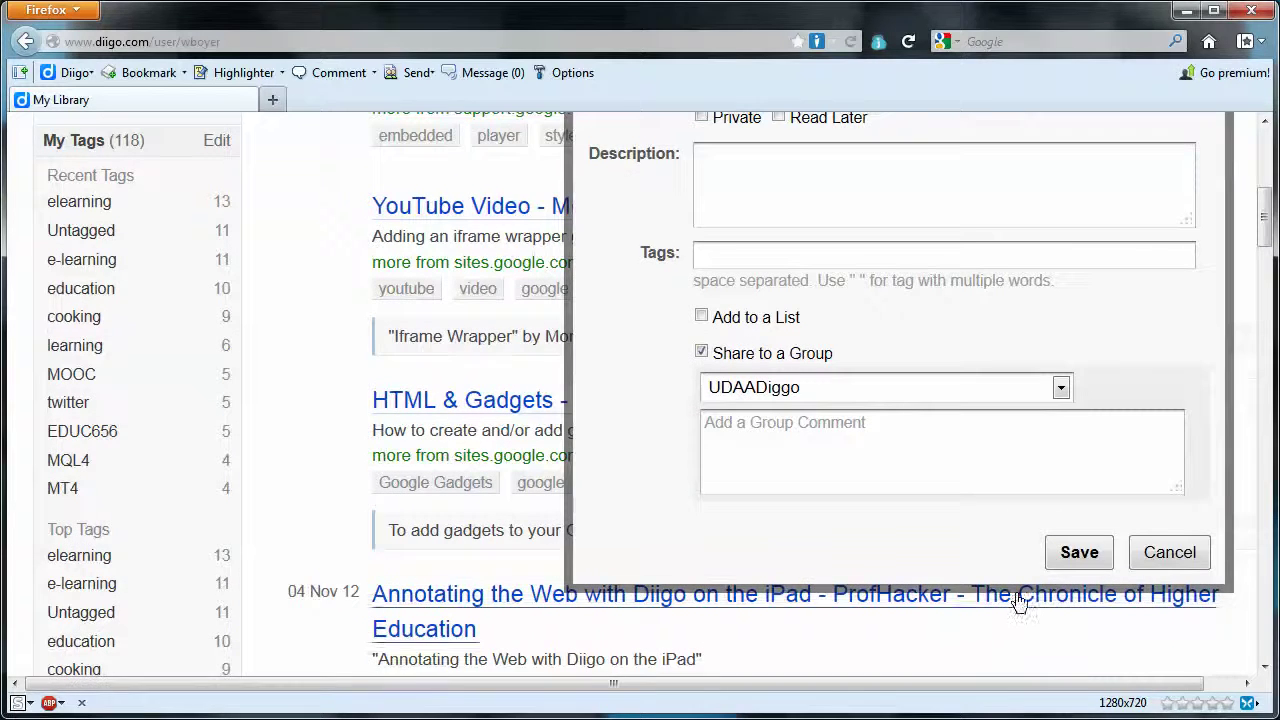
left_click(1083, 556)
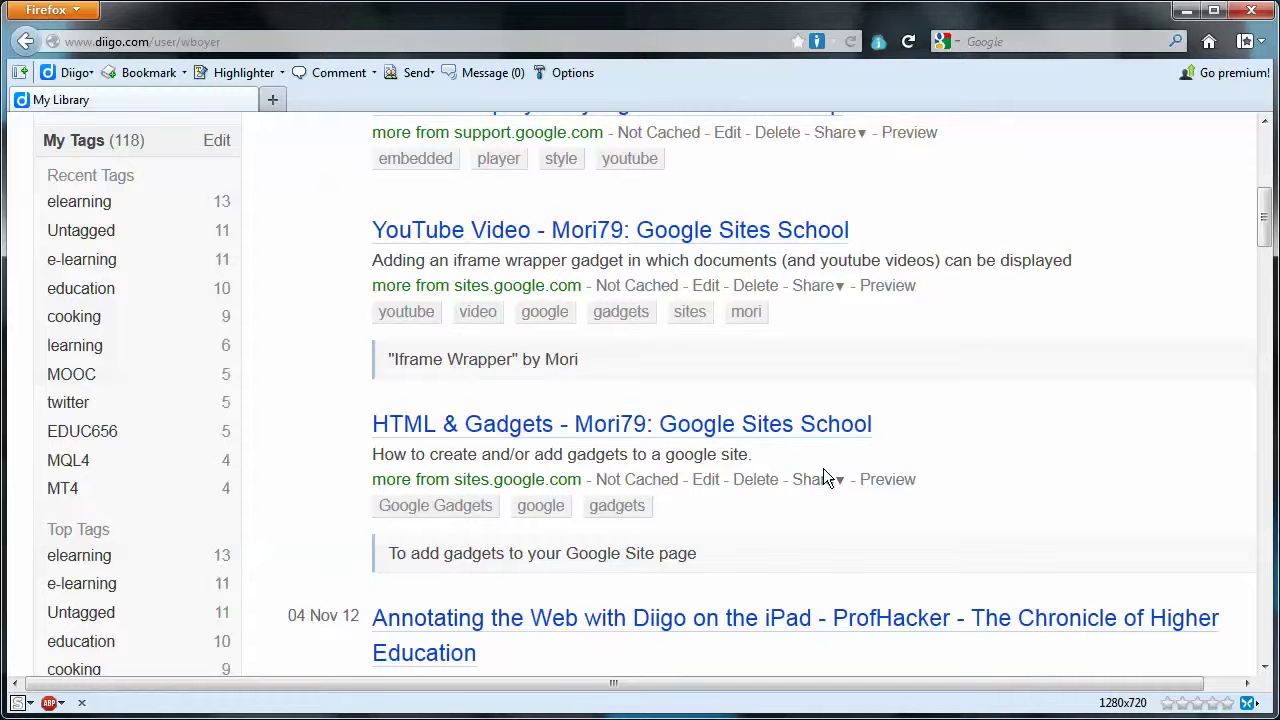
scroll(766, 491, "up", 5)
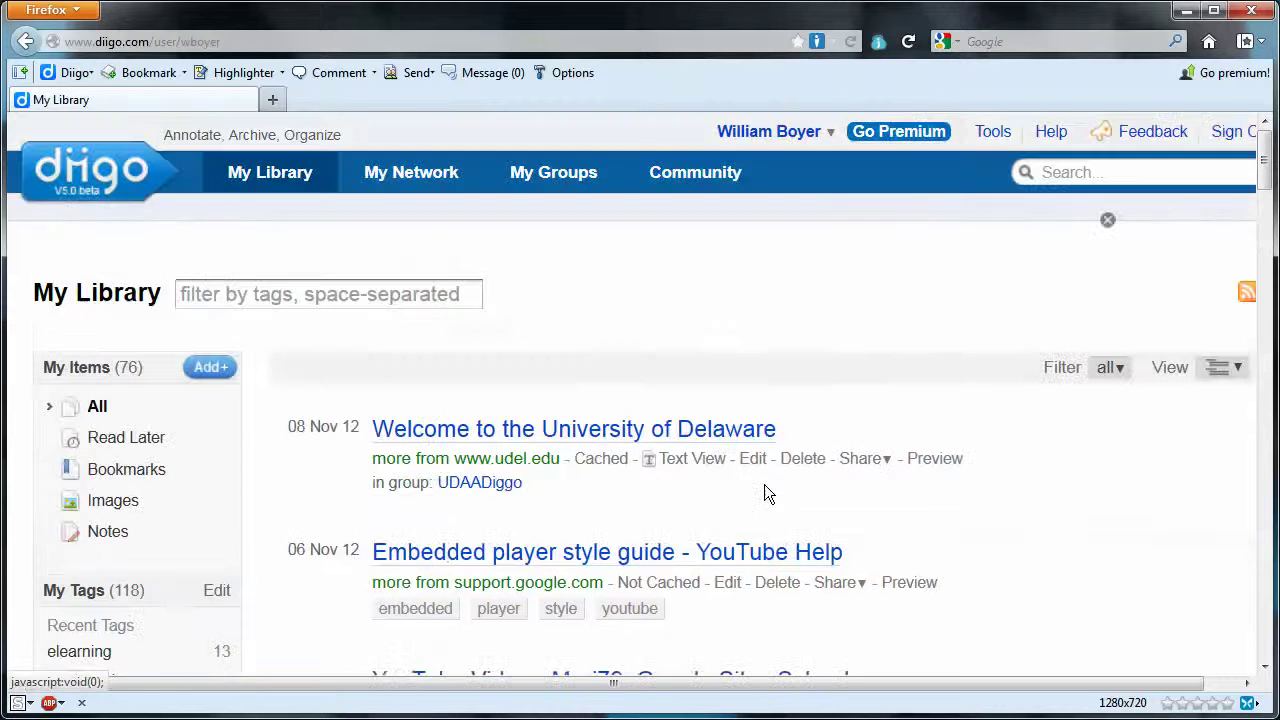
left_click(571, 178)
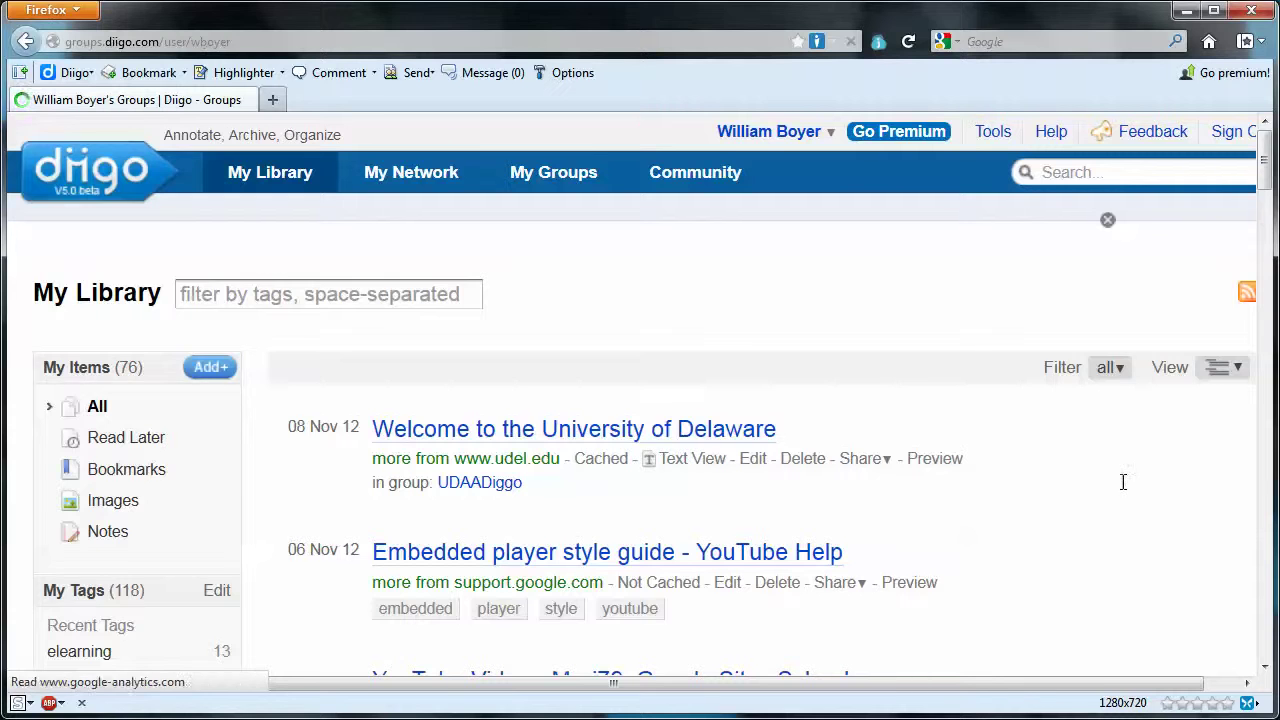
- From the UDAADiggo group page, open the shared 'Welcome to the University of Delaware' bookmark
left_click(165, 389)
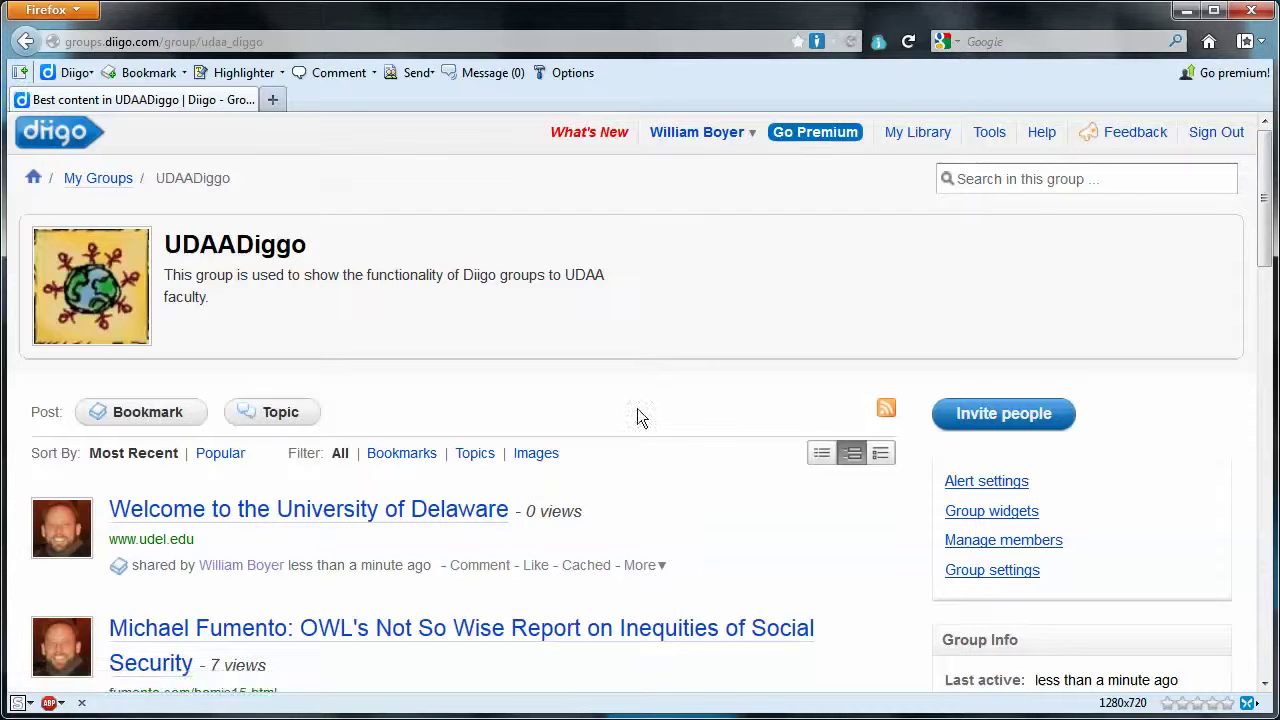
scroll(688, 452, "down", 2)
scroll(687, 451, "down", 1)
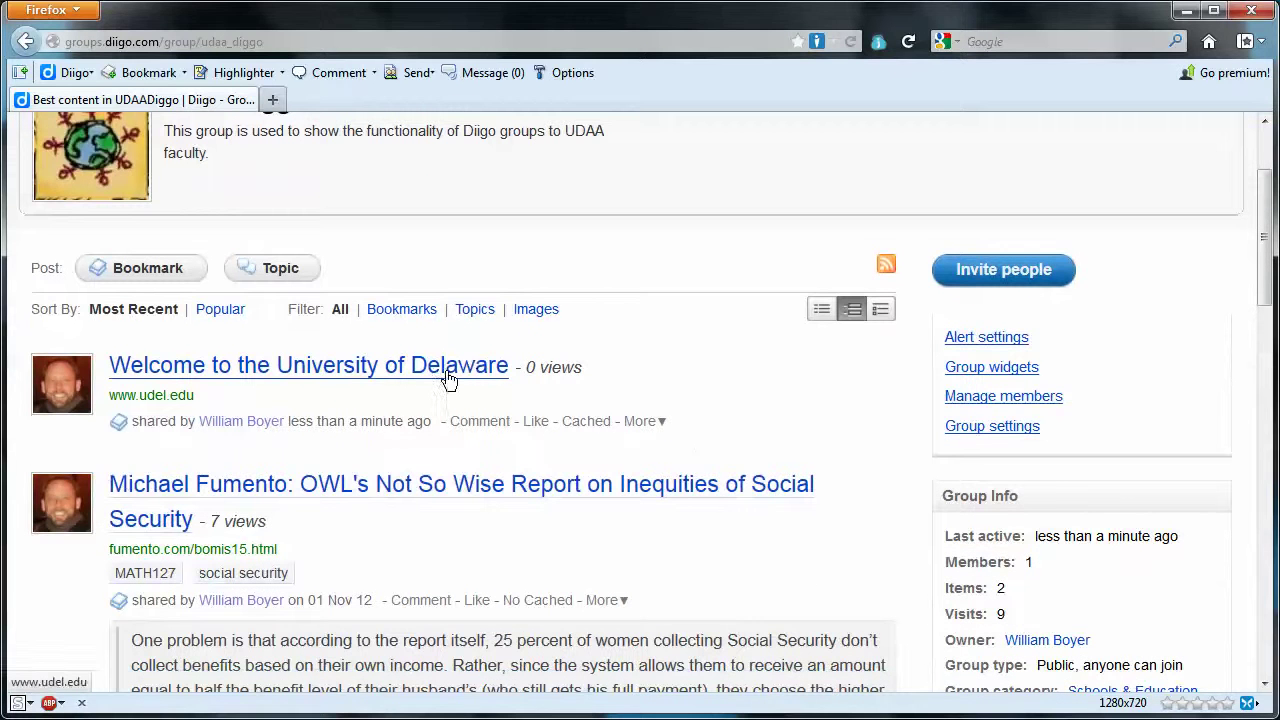
left_click(449, 372)
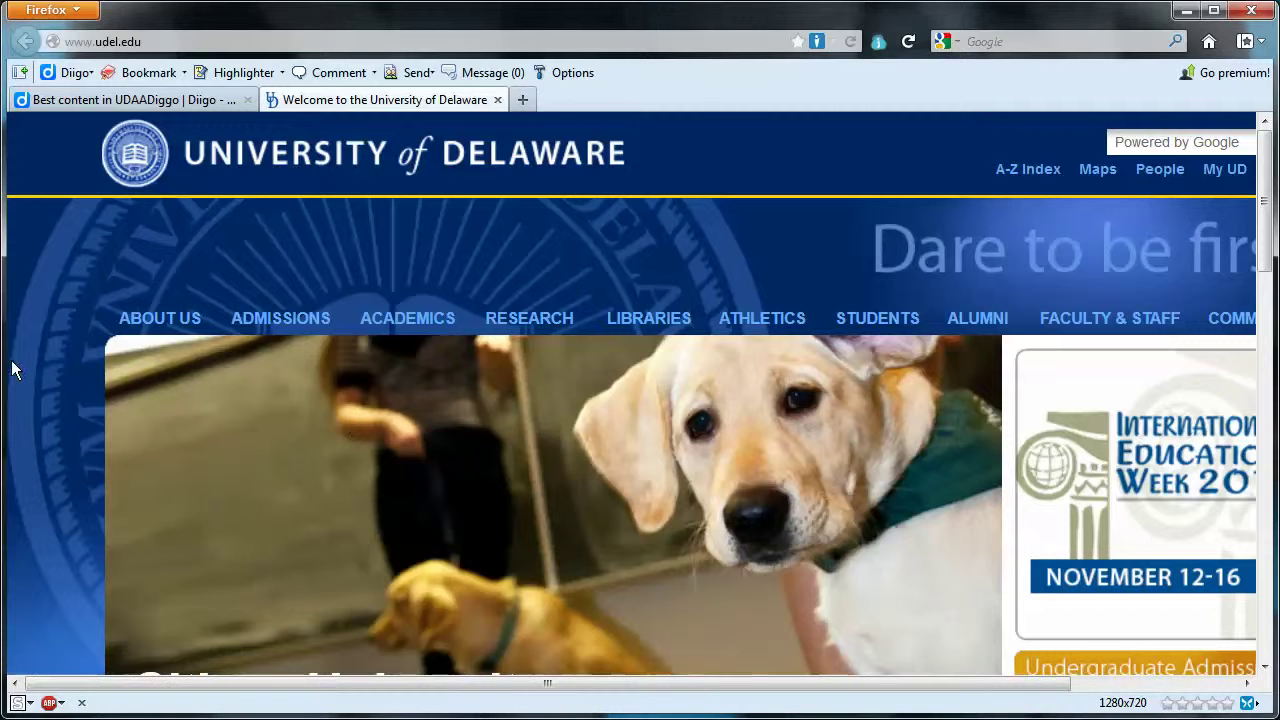
- Highlight the UDaily Biden story's opening text, from 'University' to 'vice', in yellow
scroll(50, 409, "down", 10)
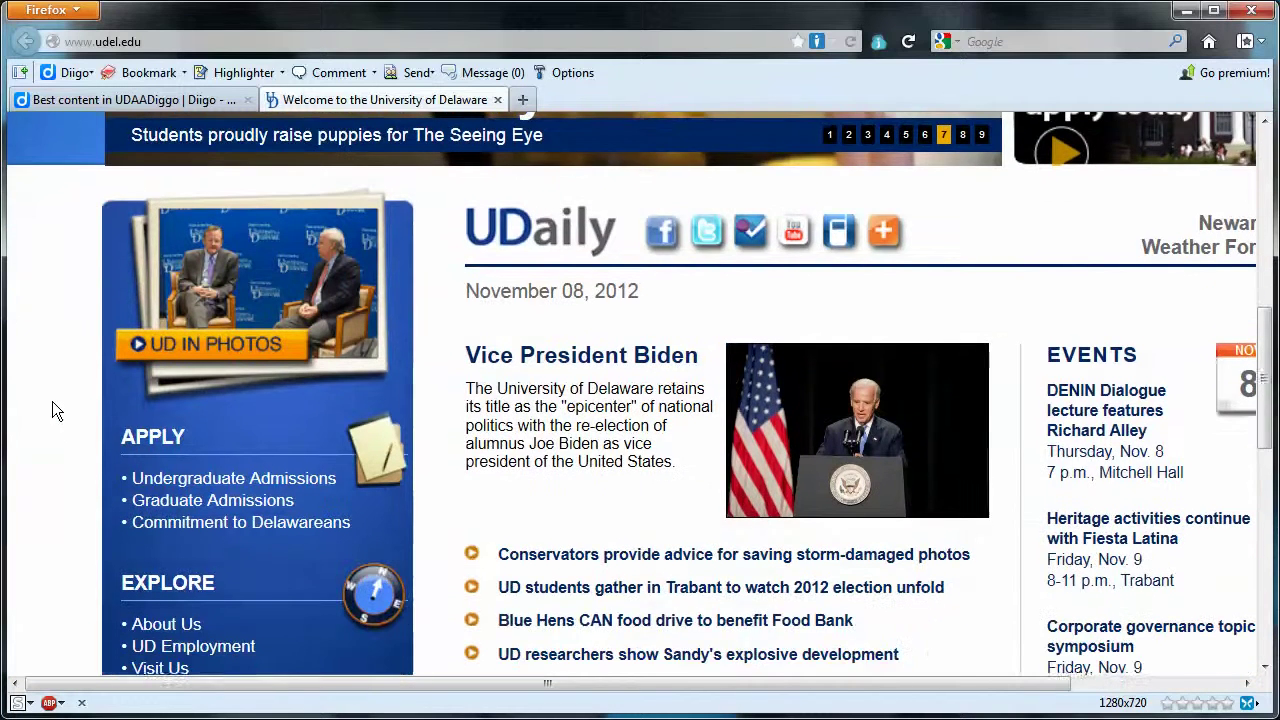
scroll(52, 401, "down", 3)
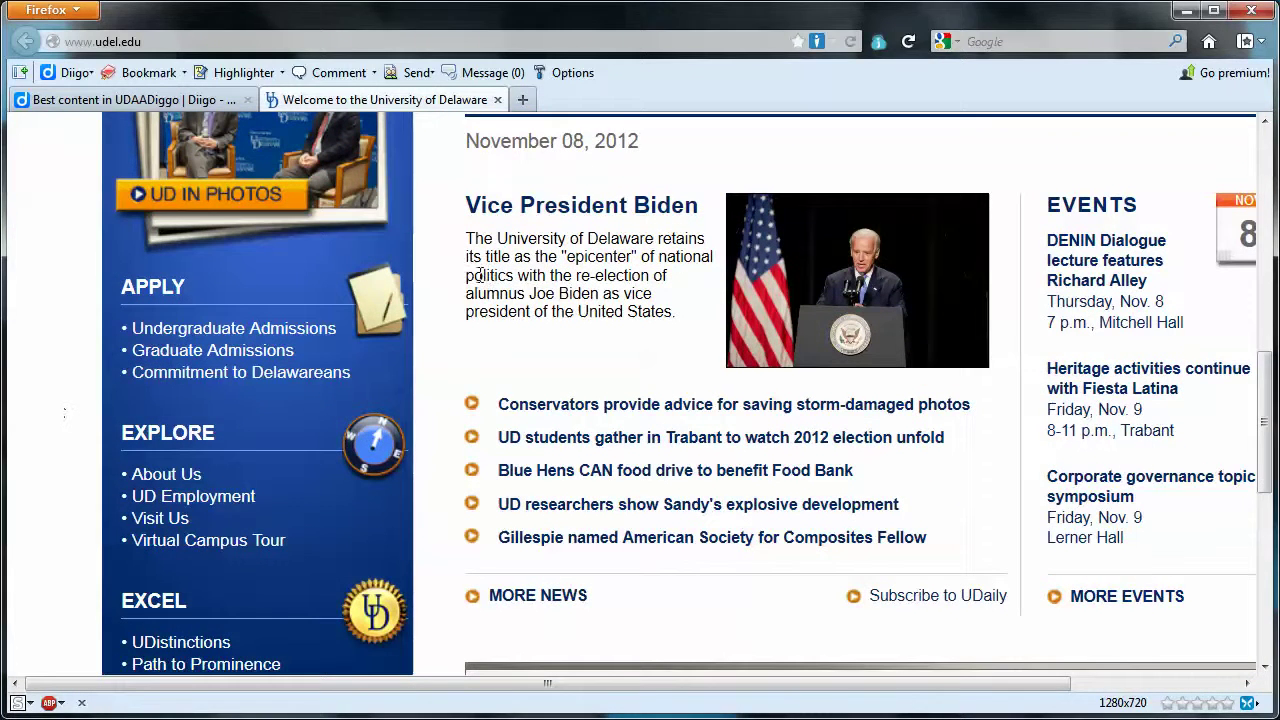
scroll(603, 346, "up", 2)
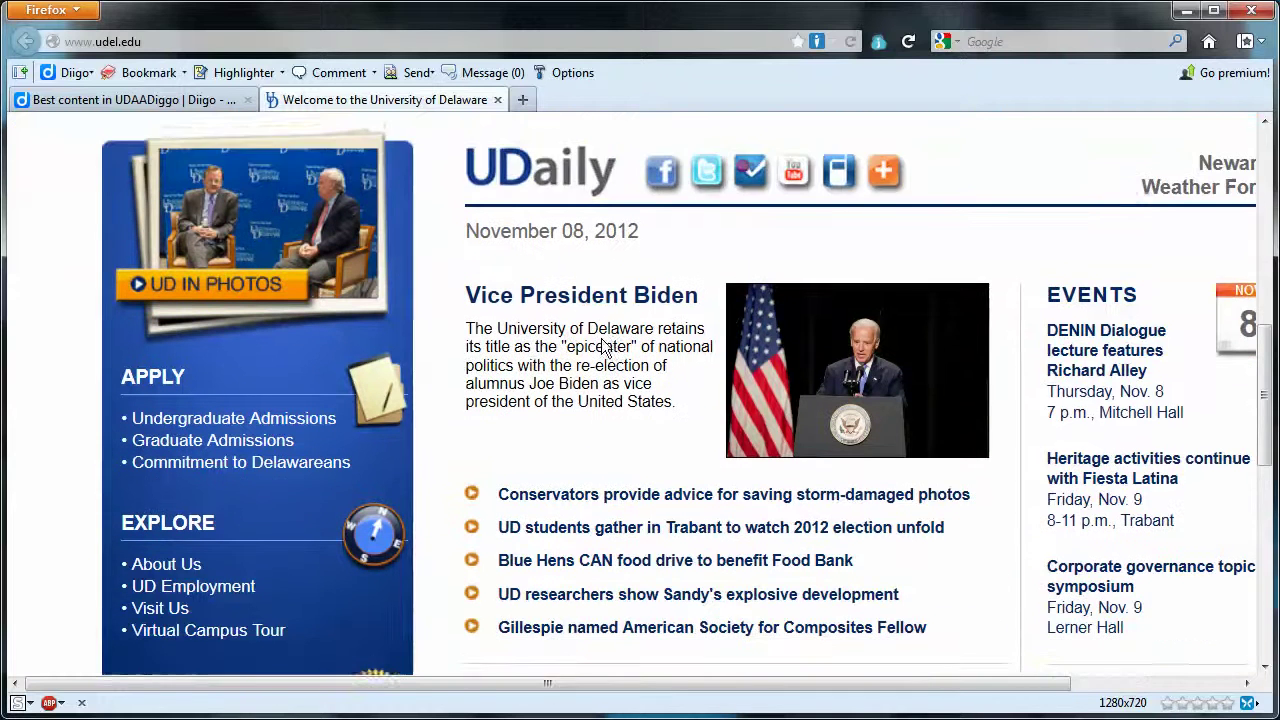
scroll(603, 346, "down", 2)
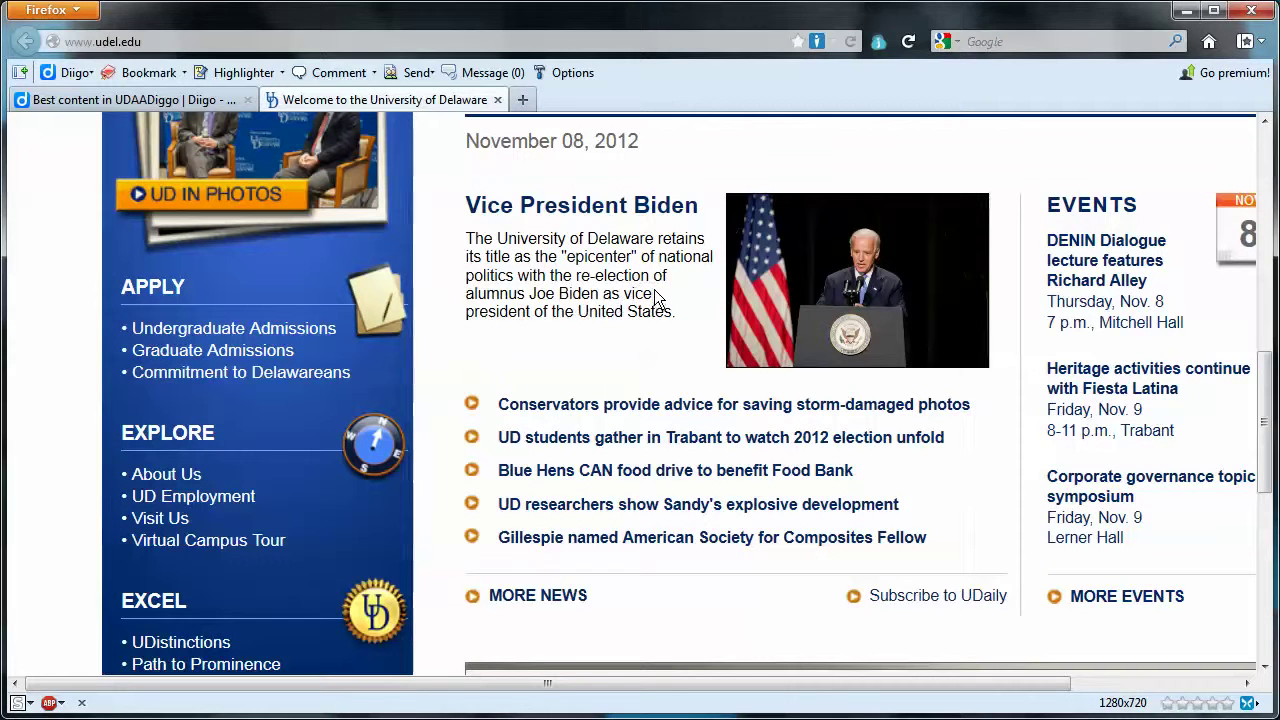
left_click_drag(653, 295, 590, 276)
right_click(590, 276)
left_click(575, 275)
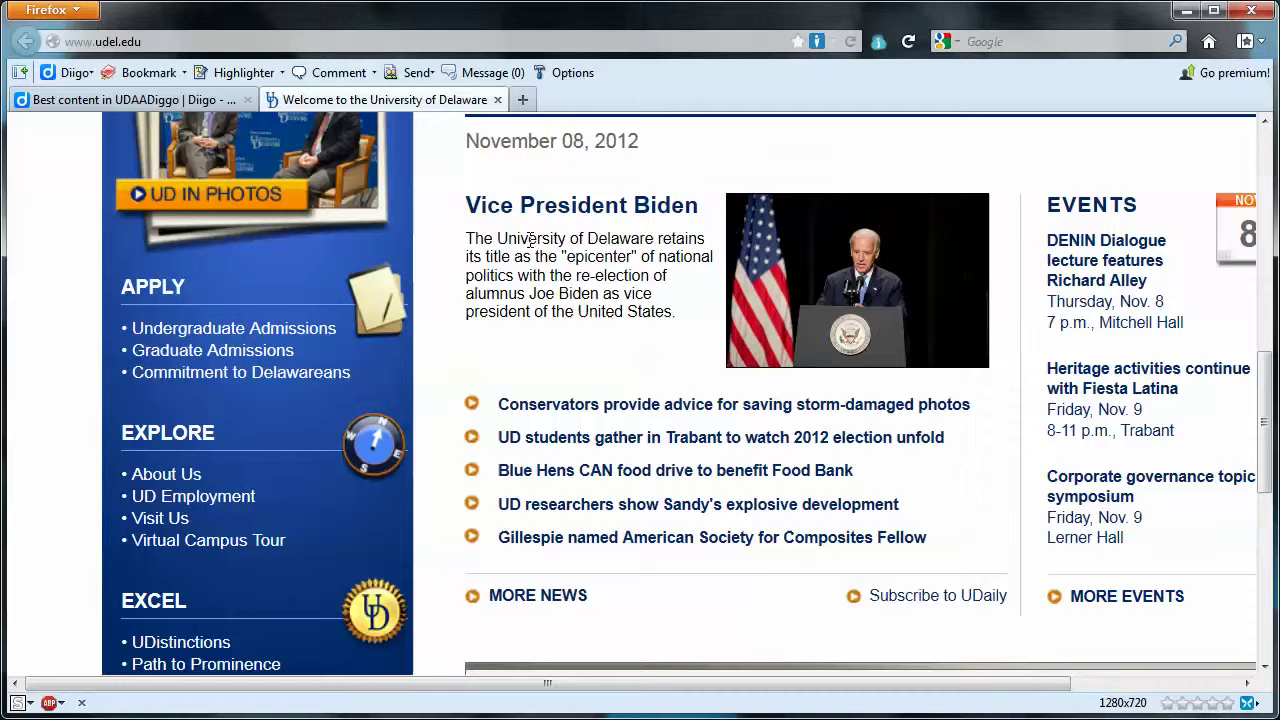
left_click(262, 73)
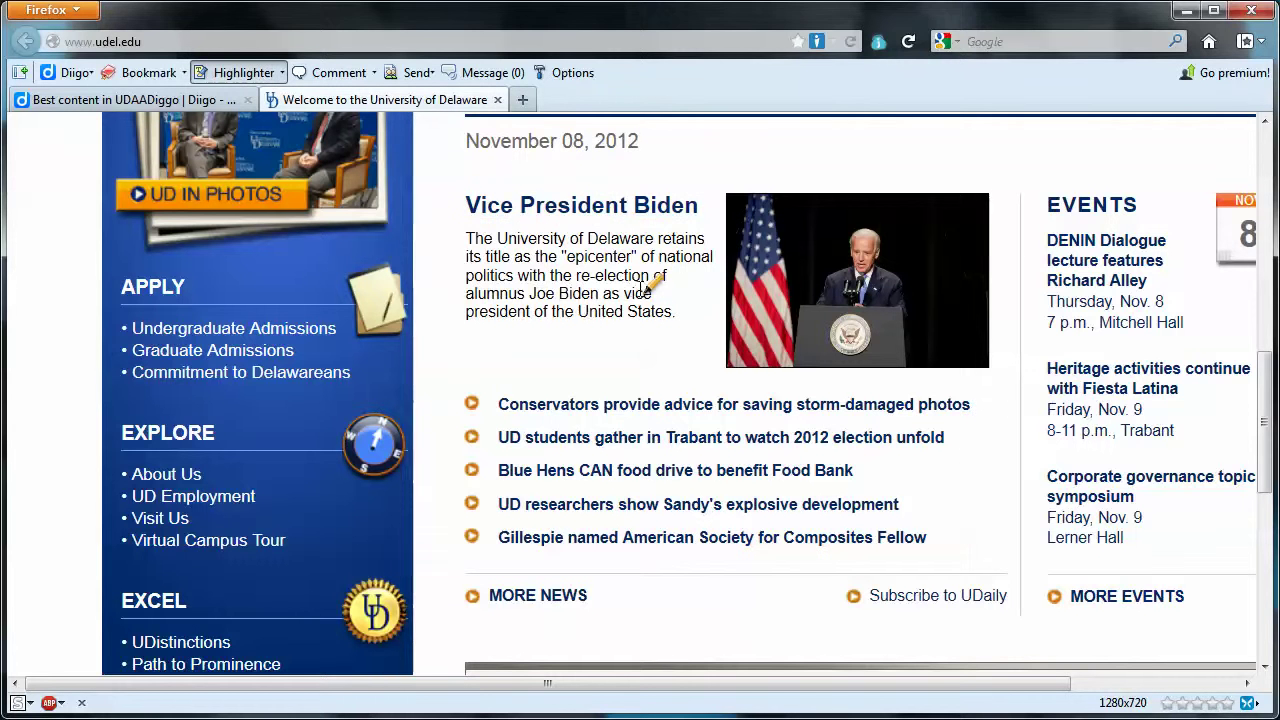
left_click_drag(652, 293, 477, 239)
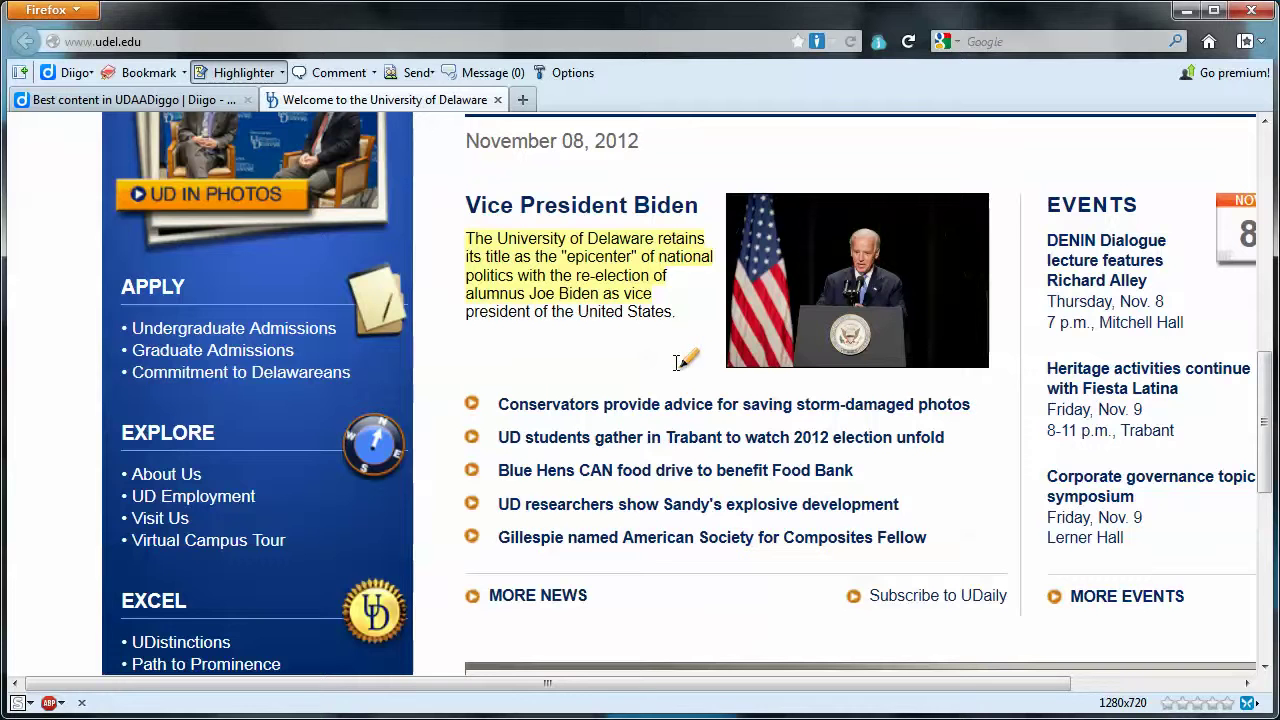
- Post a floating sticky note 'This is something to be disscussed by the class' shared with UDAADiggo
left_click(375, 74)
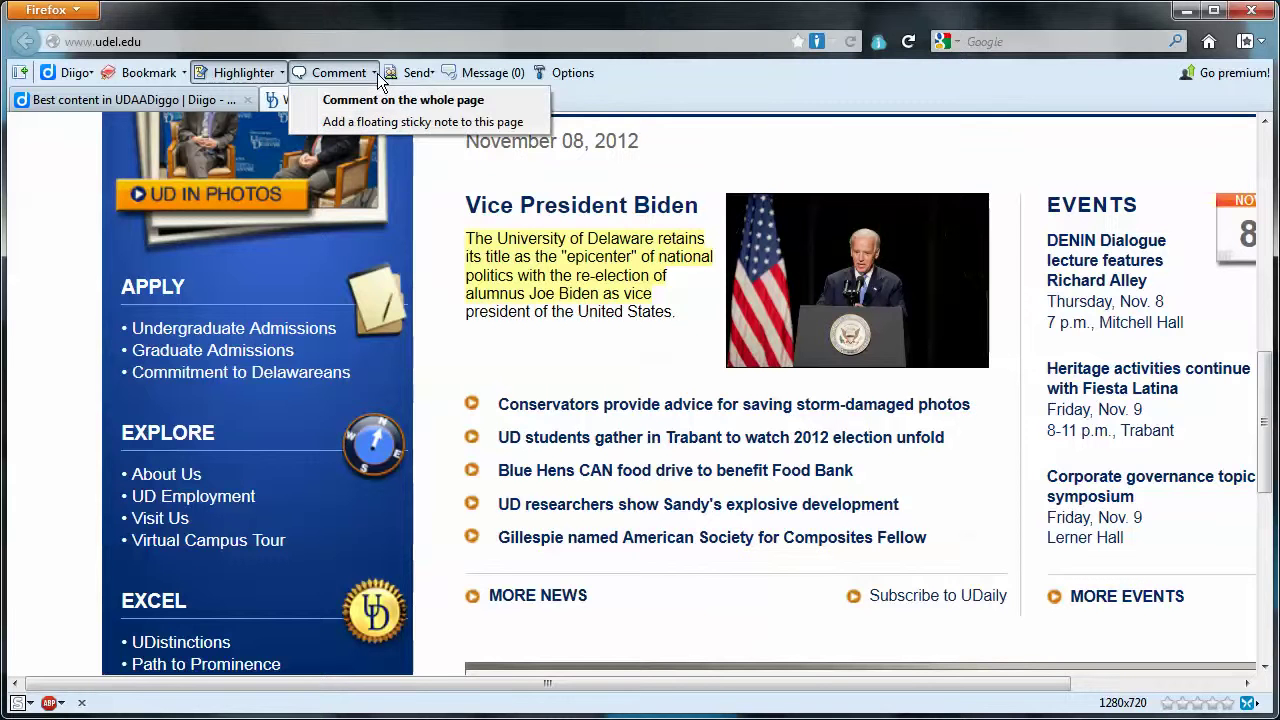
left_click(358, 122)
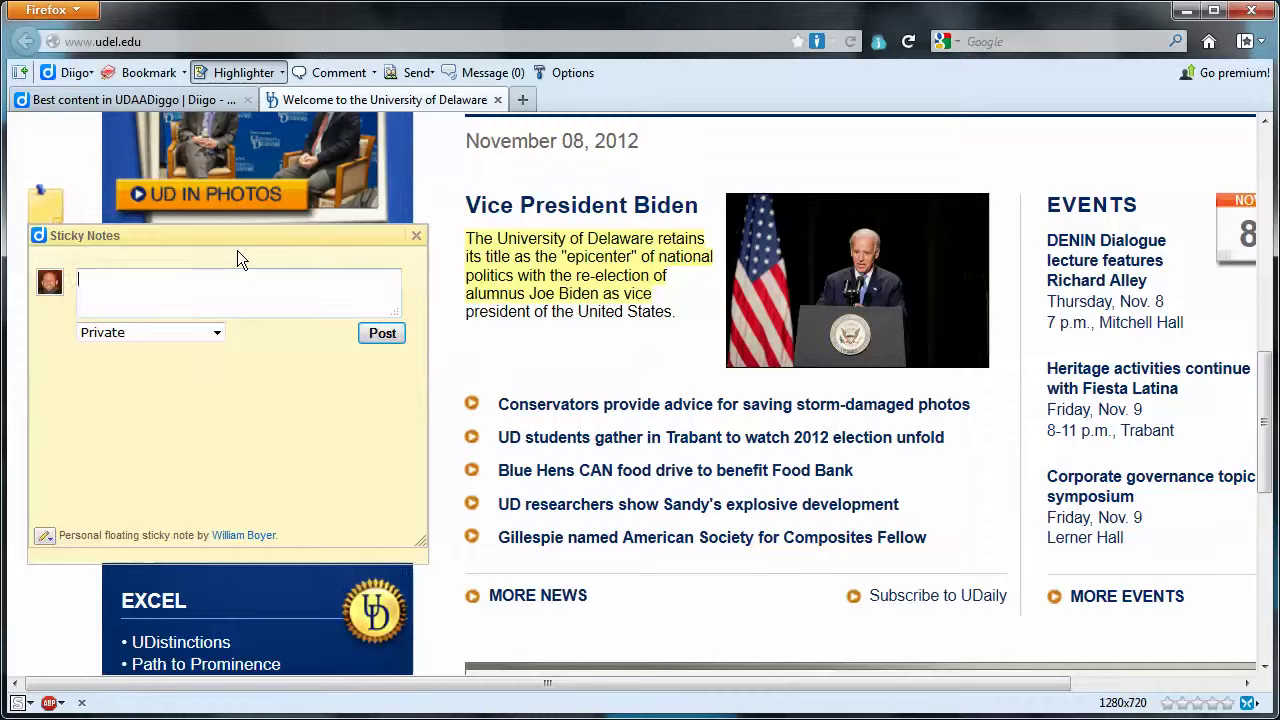
type("This is something to be disscussed")
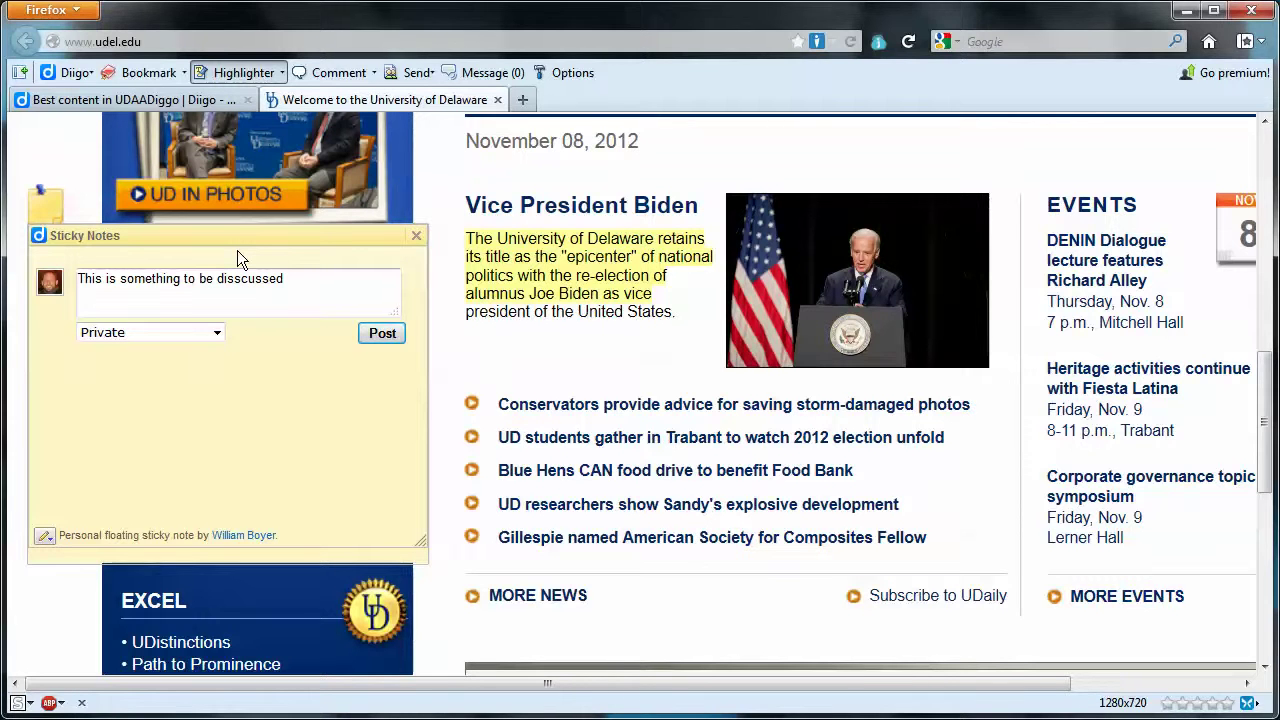
type(" by the class")
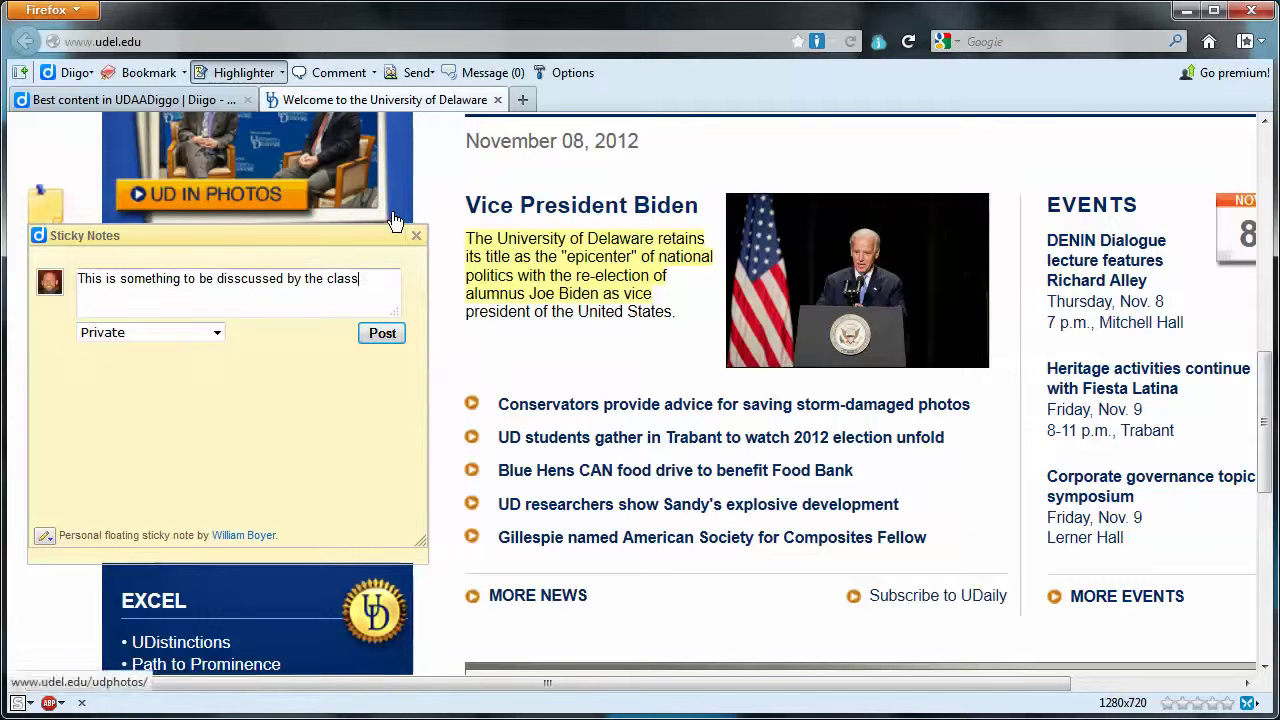
left_click(217, 333)
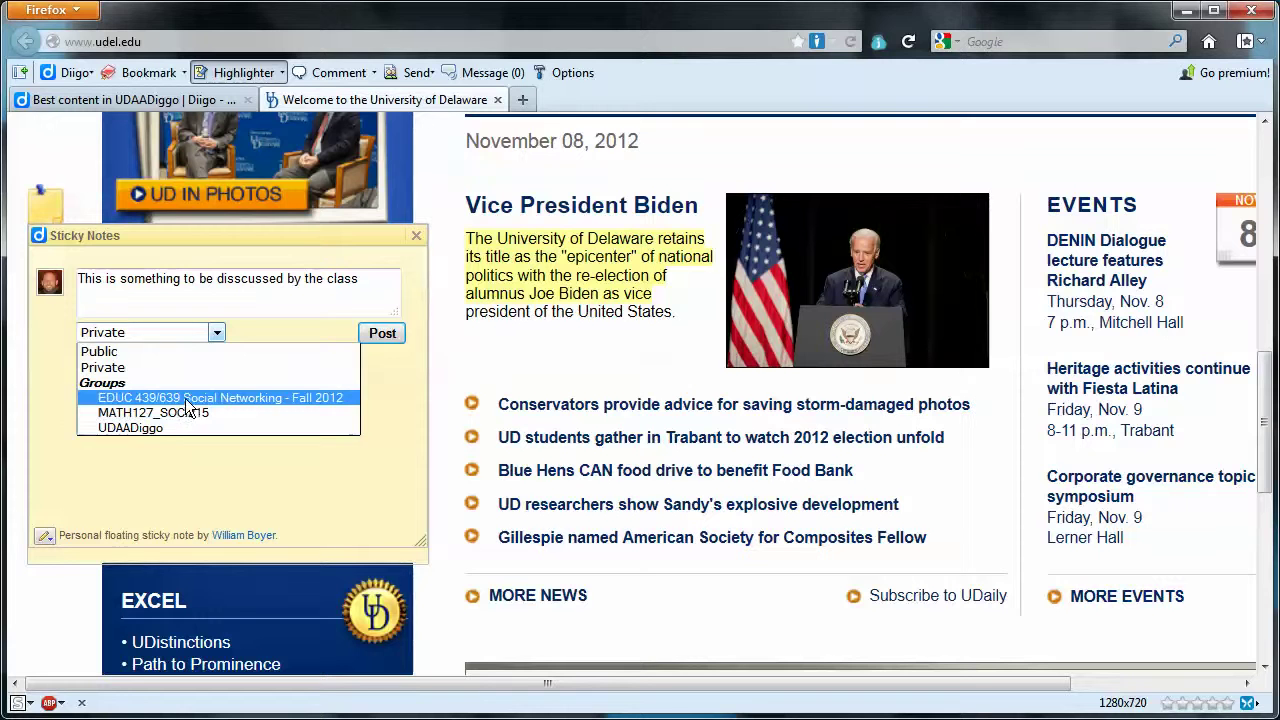
left_click(175, 428)
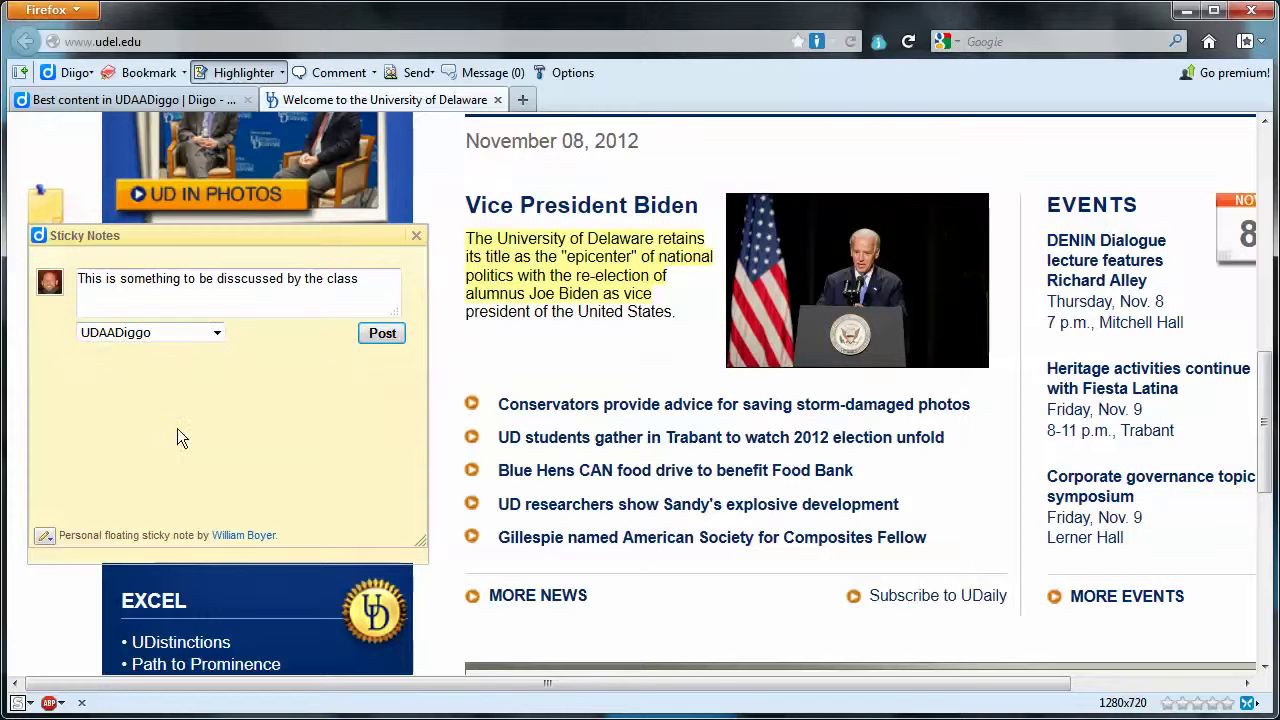
left_click(378, 340)
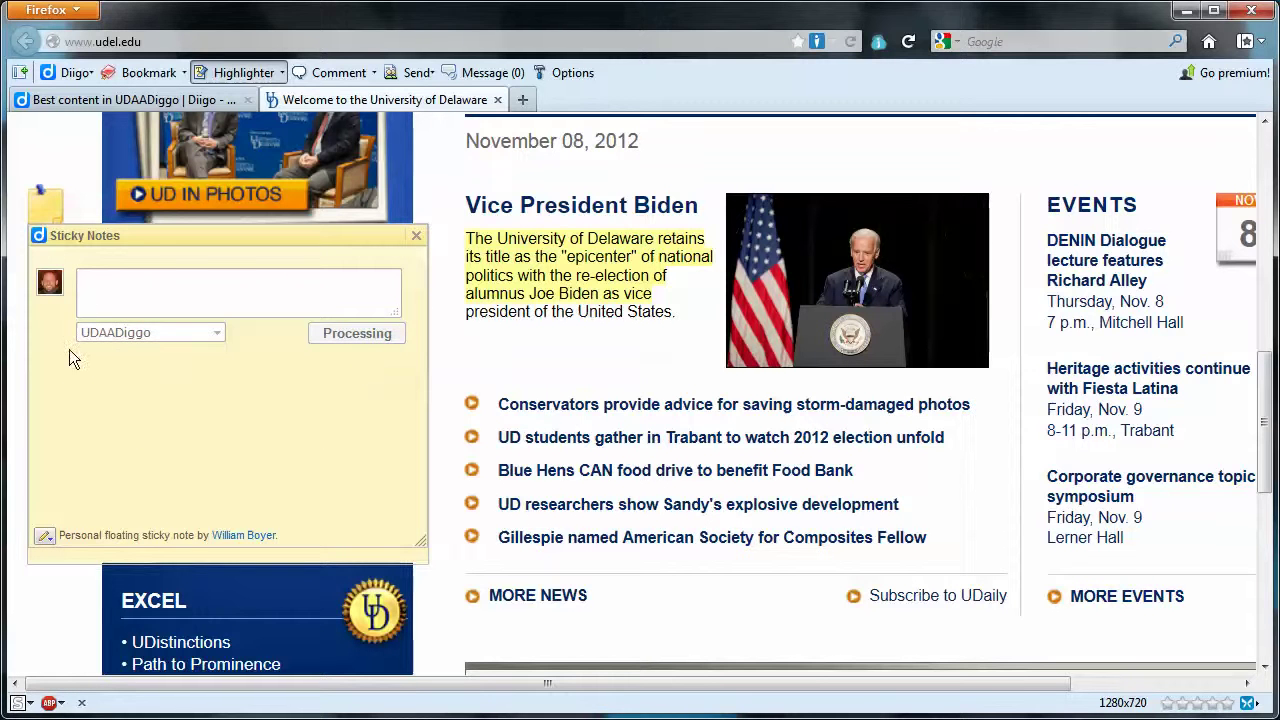
- Move the sticky note marker beside the Biden paragraph and switch off highlighting
left_click_drag(43, 210, 640, 345)
left_click_drag(617, 373, 433, 288)
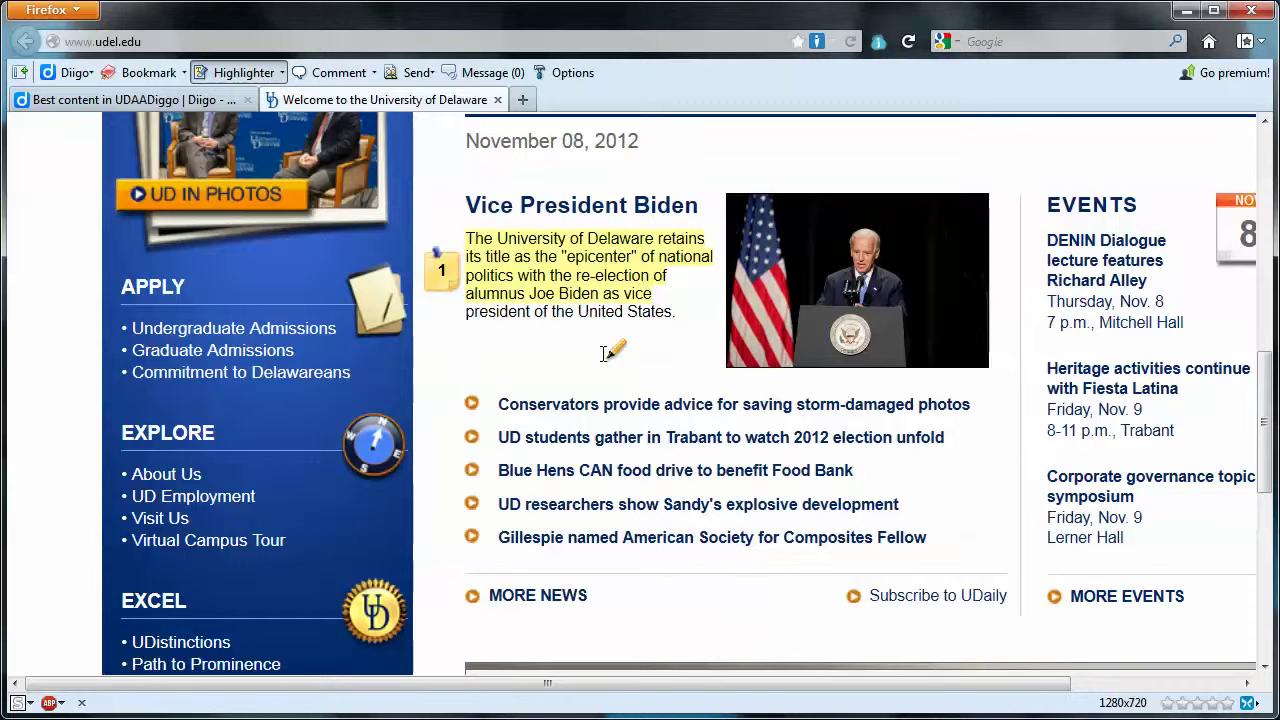
left_click(243, 72)
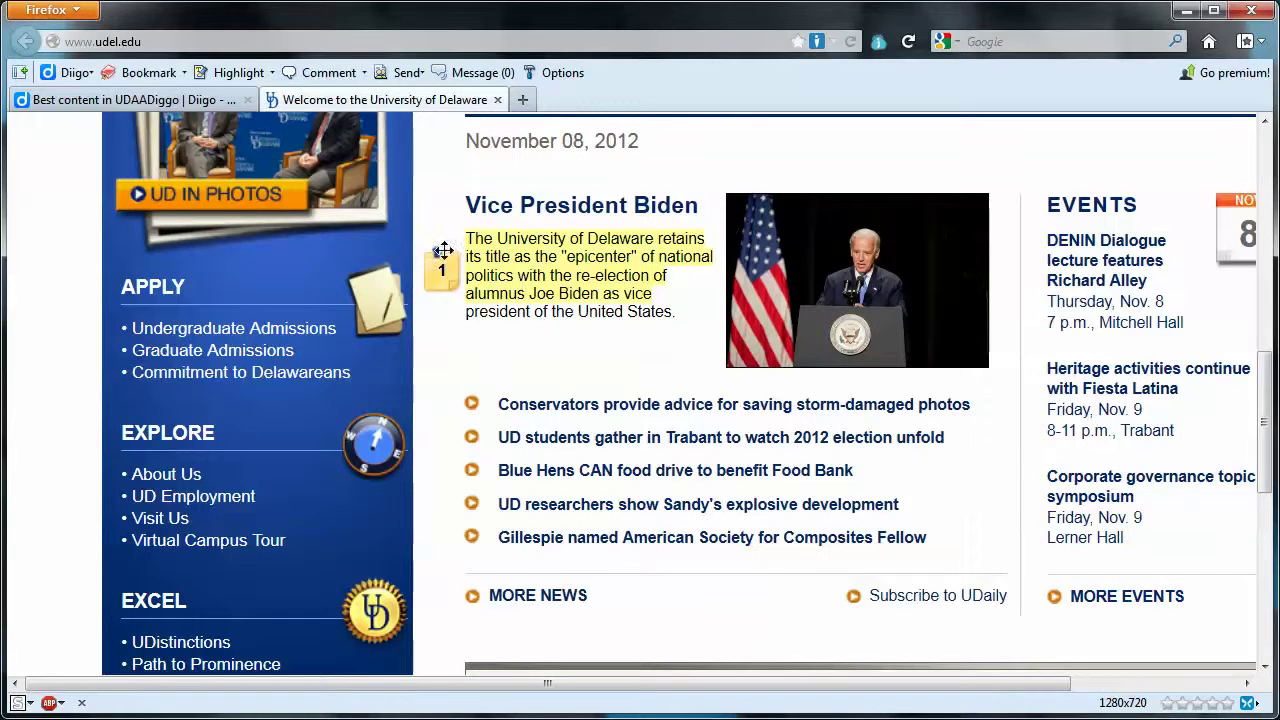
- Reply 'anokther comment' on the sticky note so its marker shows 2 comments
left_click(443, 249)
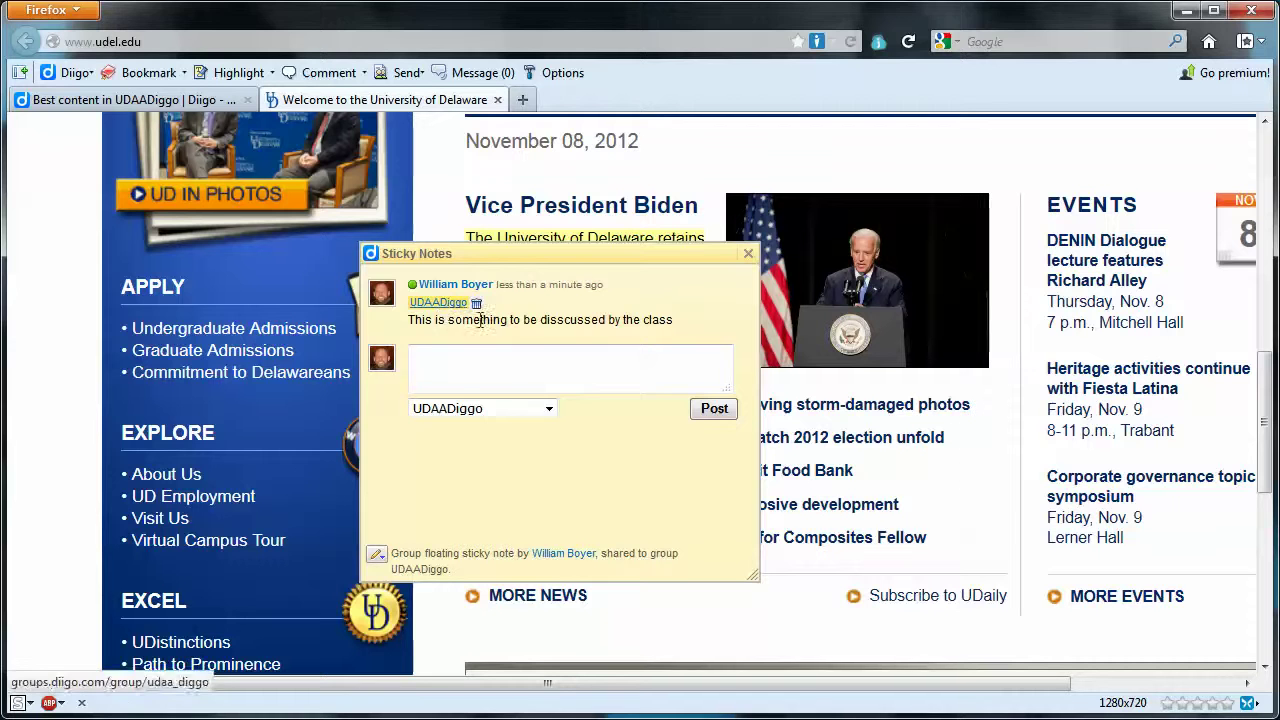
left_click(1022, 612)
left_click(436, 276)
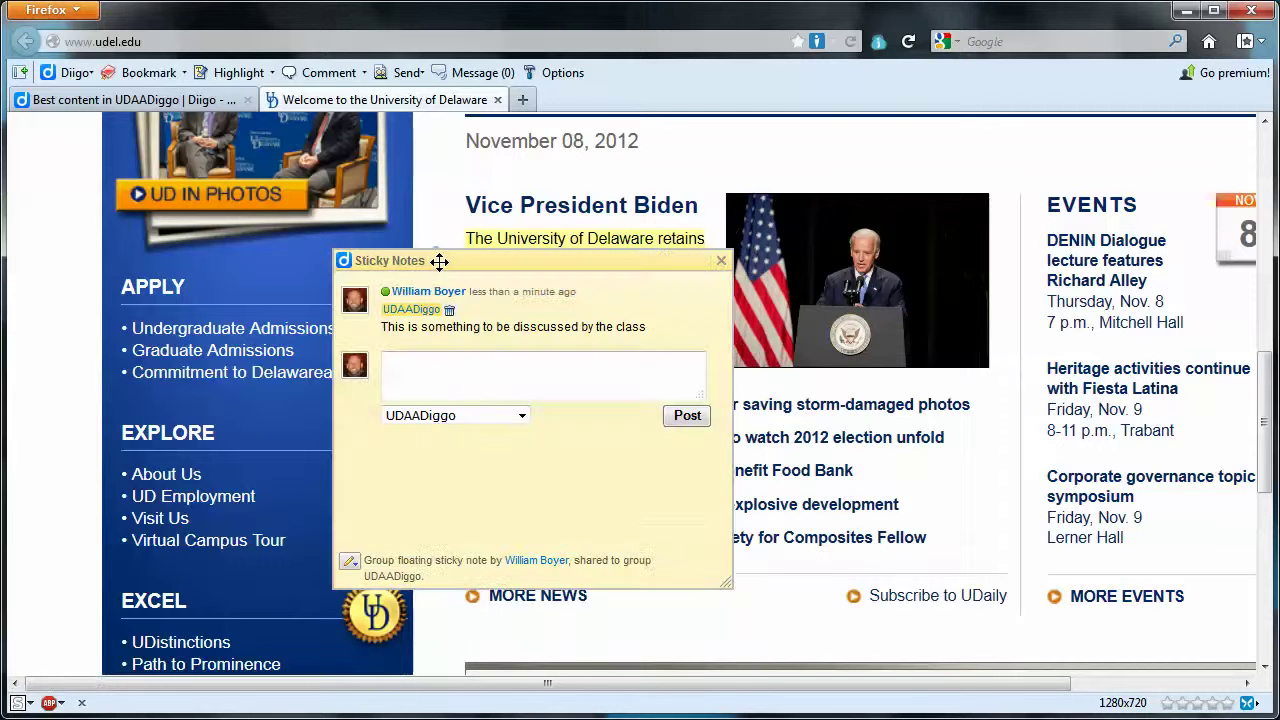
left_click(457, 373)
type("anokther comment")
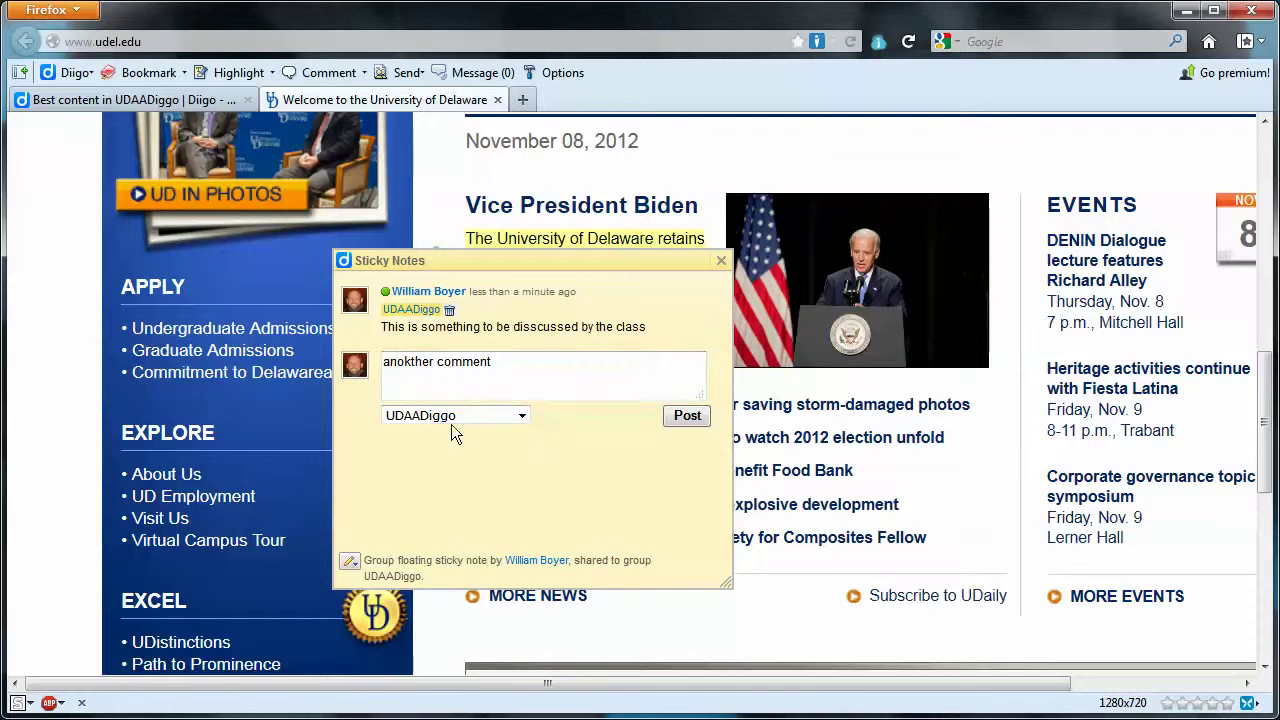
left_click(687, 418)
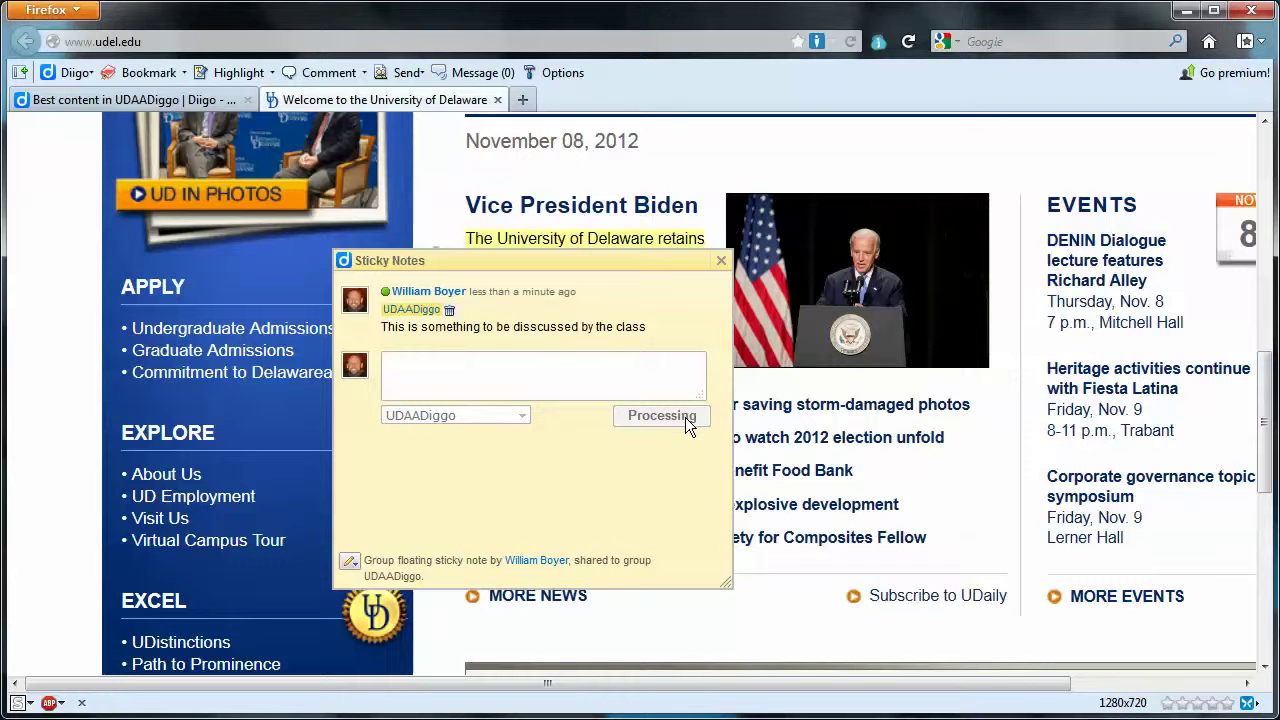
left_click(724, 265)
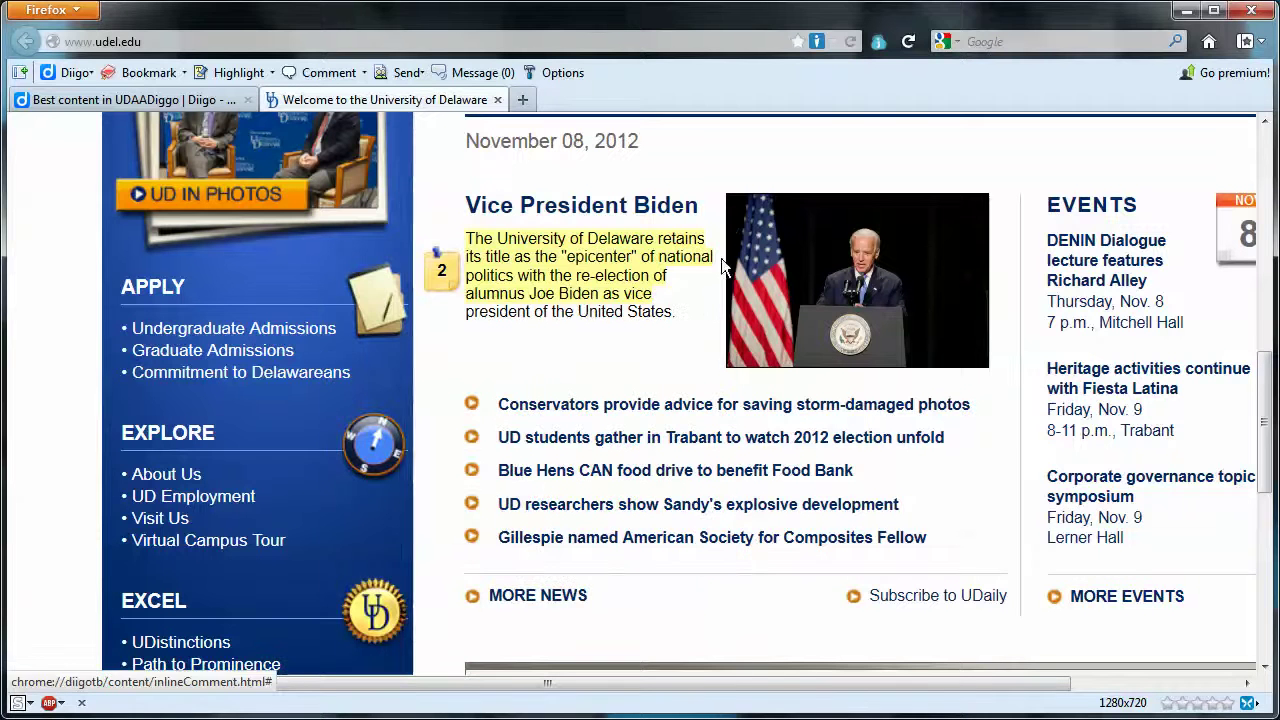
left_click(440, 266)
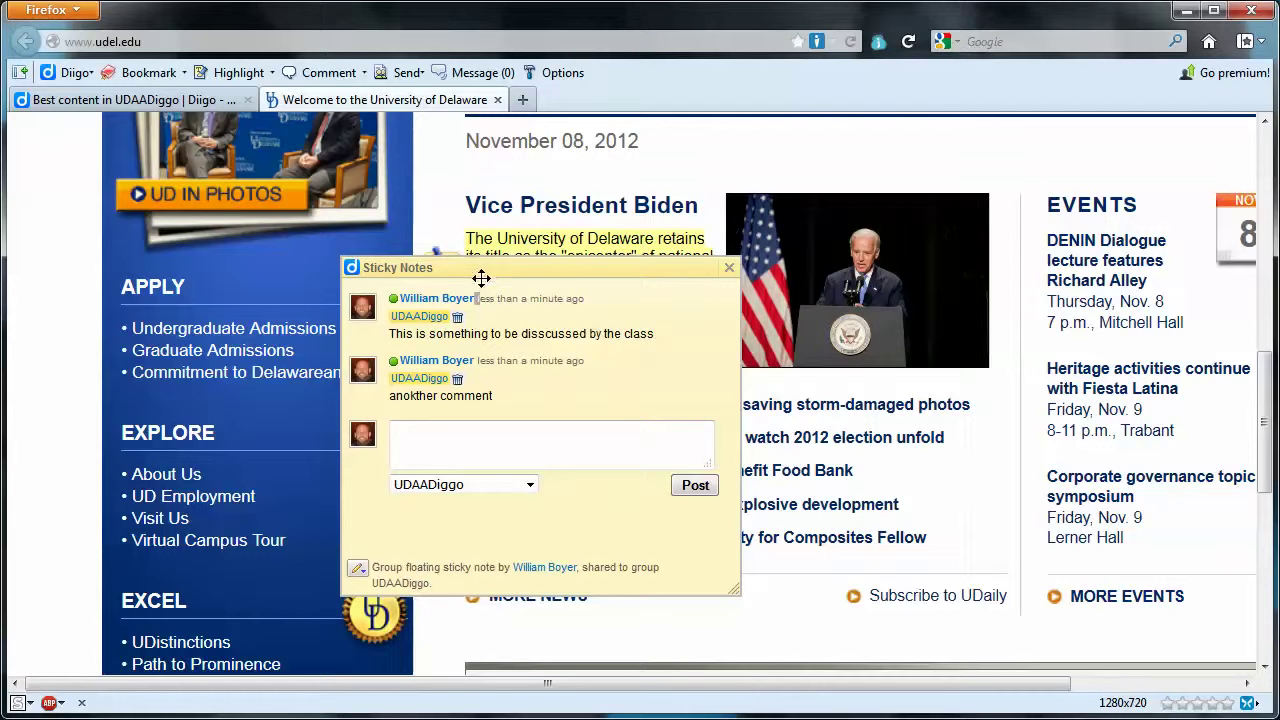
left_click_drag(486, 277, 491, 300)
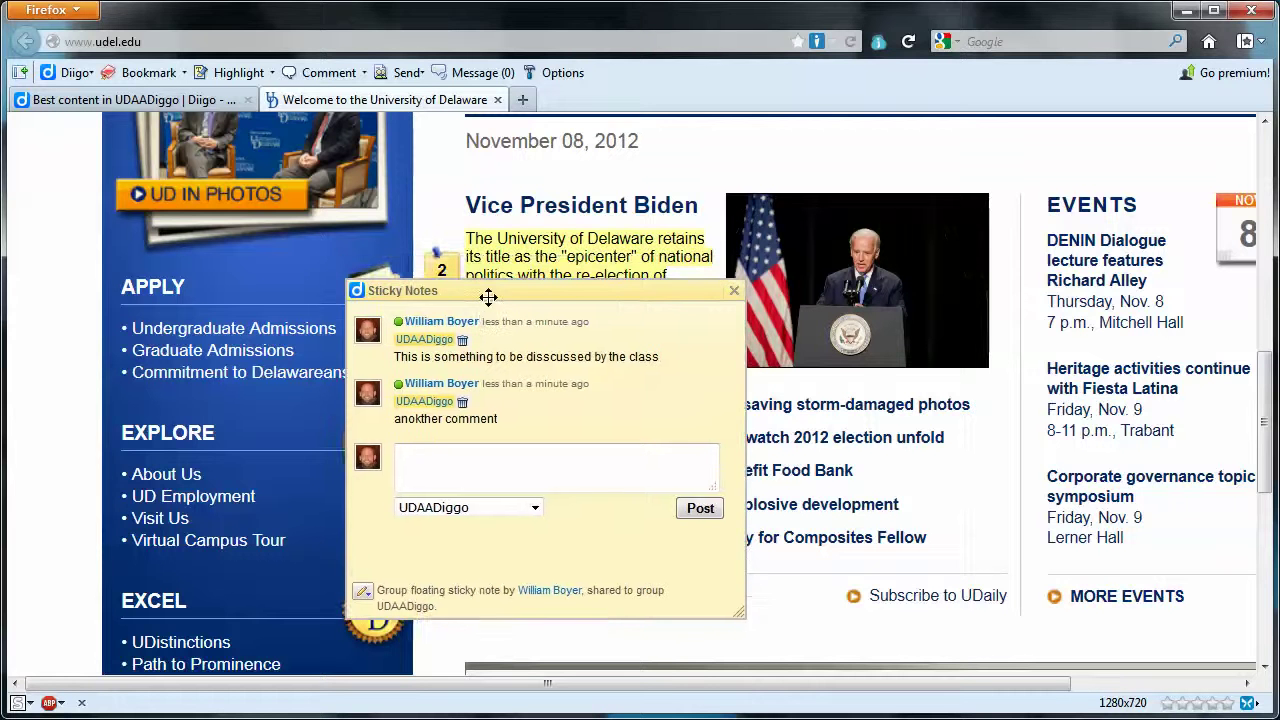
left_click(734, 291)
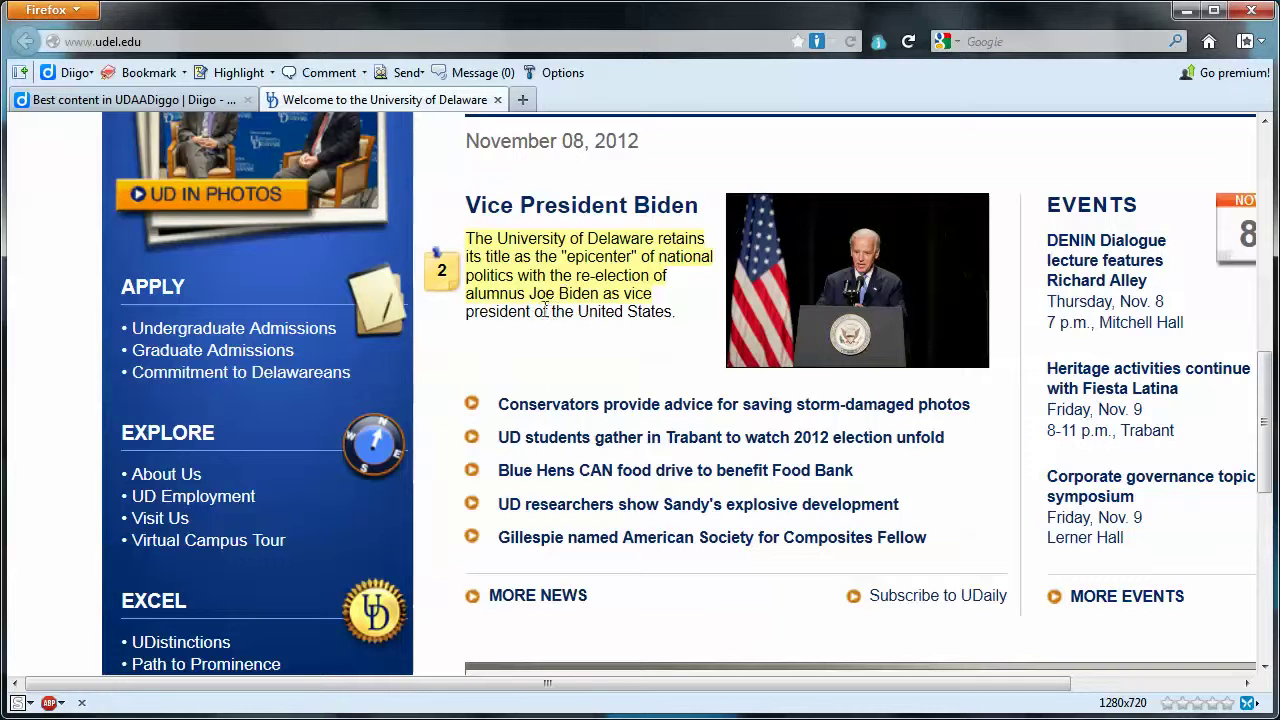
left_click(450, 284)
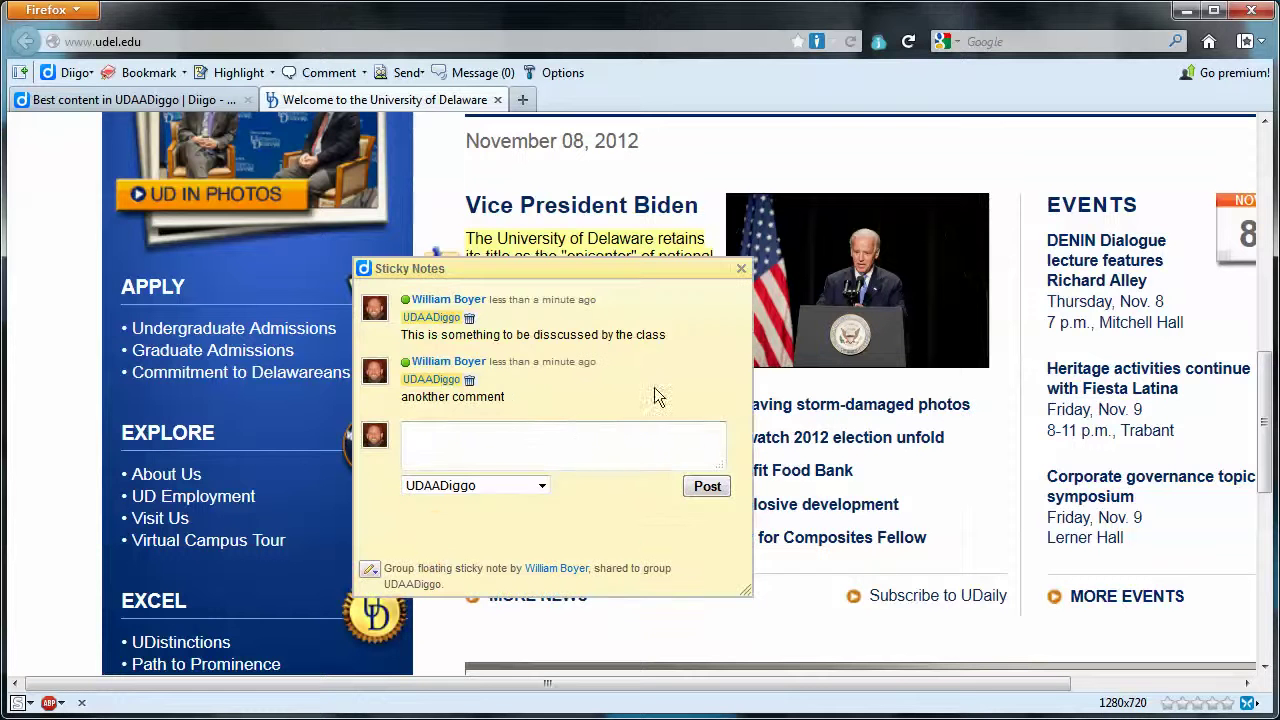
left_click(919, 469)
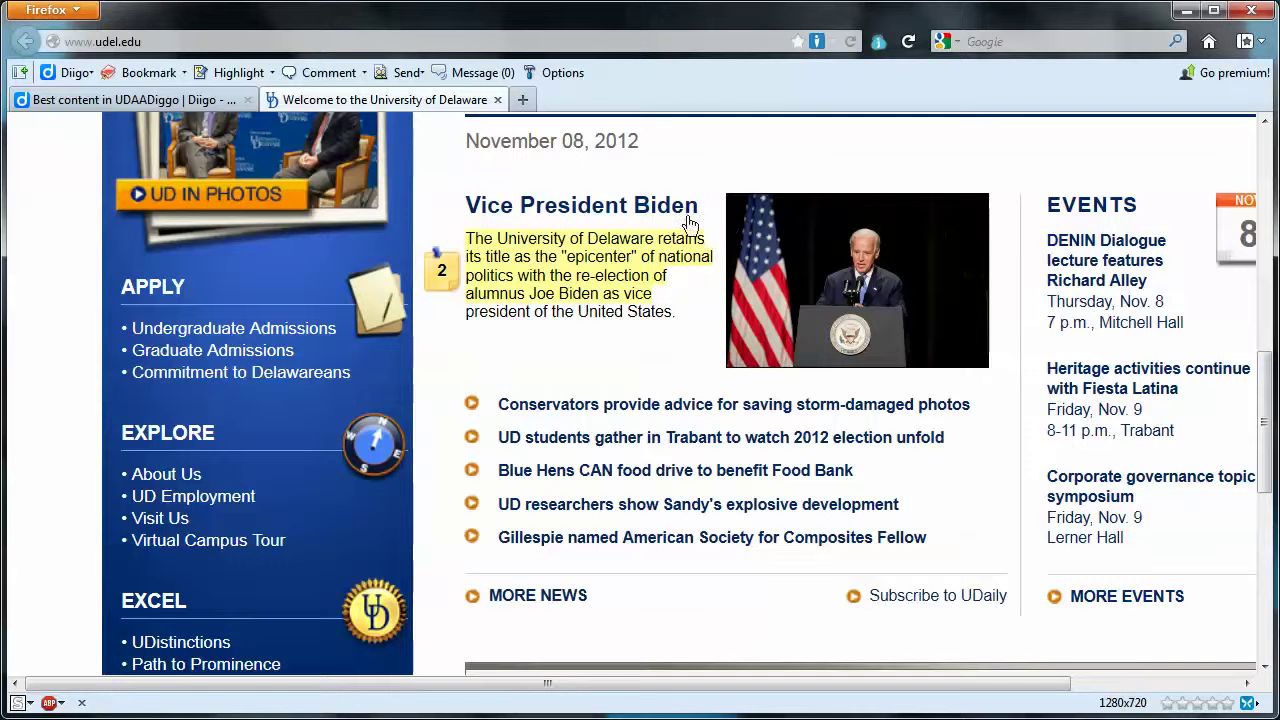
scroll(1030, 305, "up", 3)
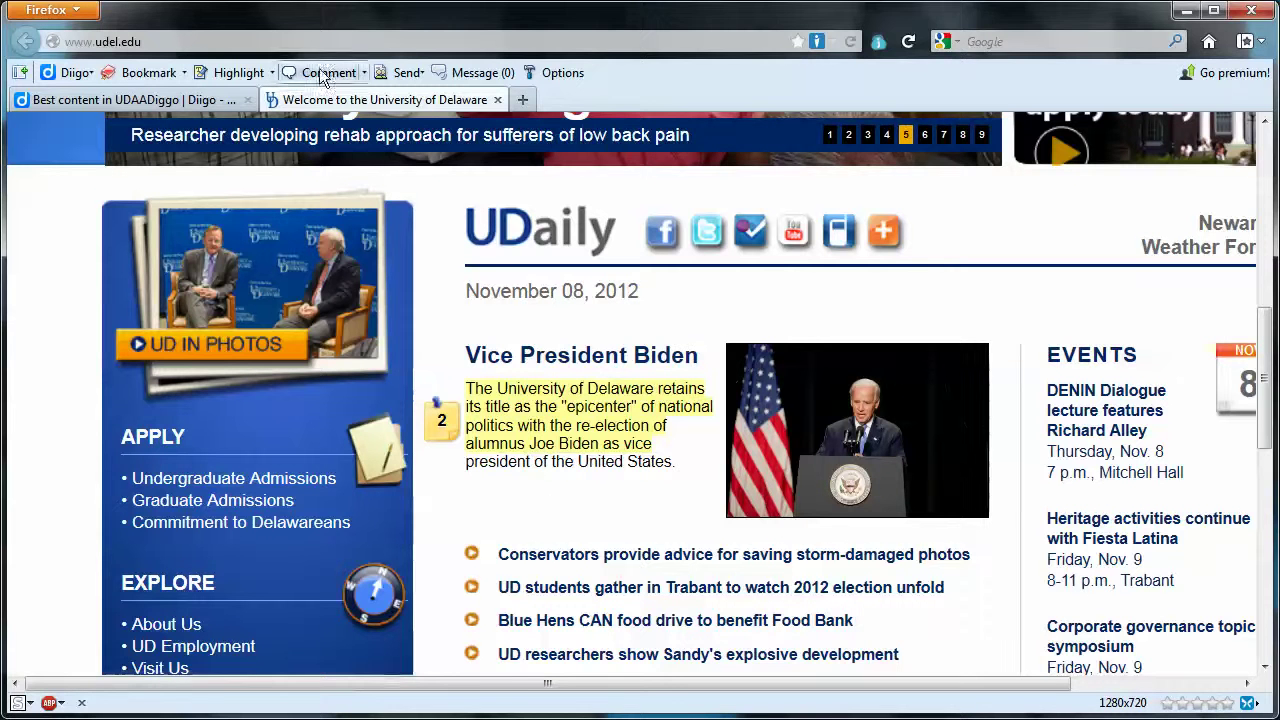
- Show the Bookmark & Share menu from the orange AddThis icon in the UDaily header
mouse_move(884, 231)
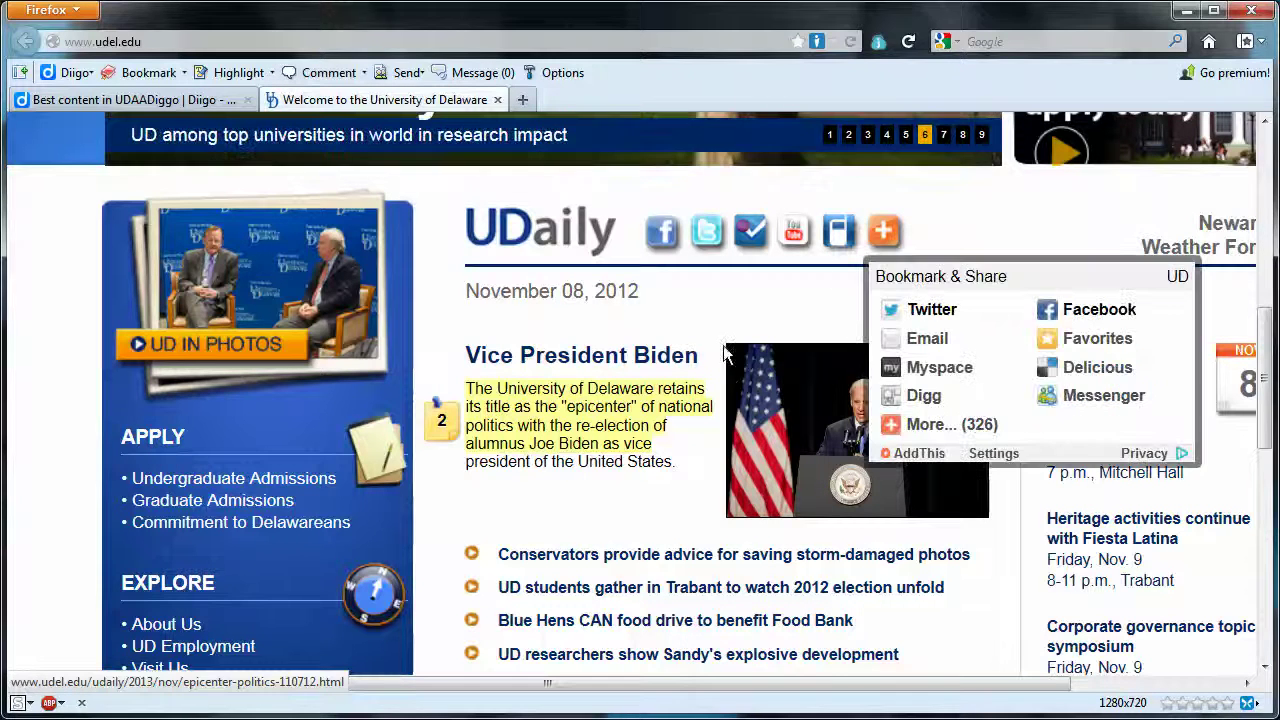